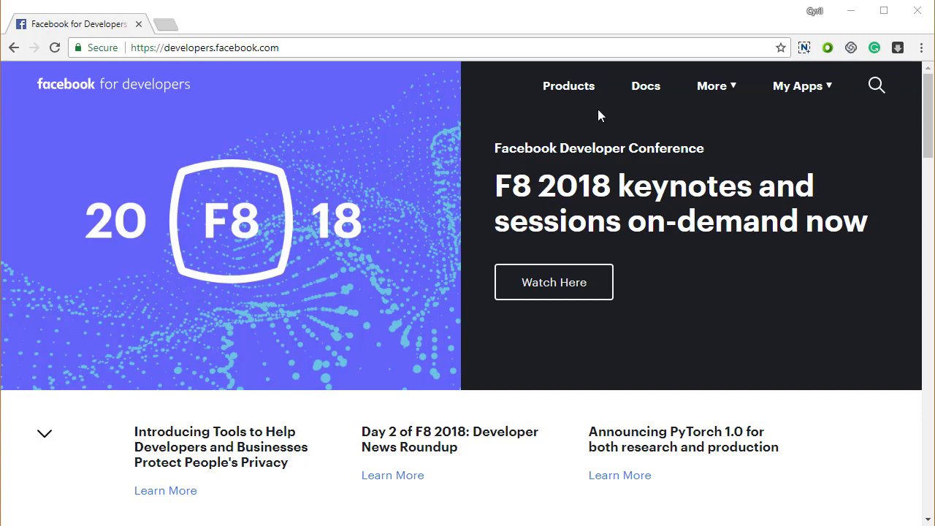
drag(315, 43, 118, 40)
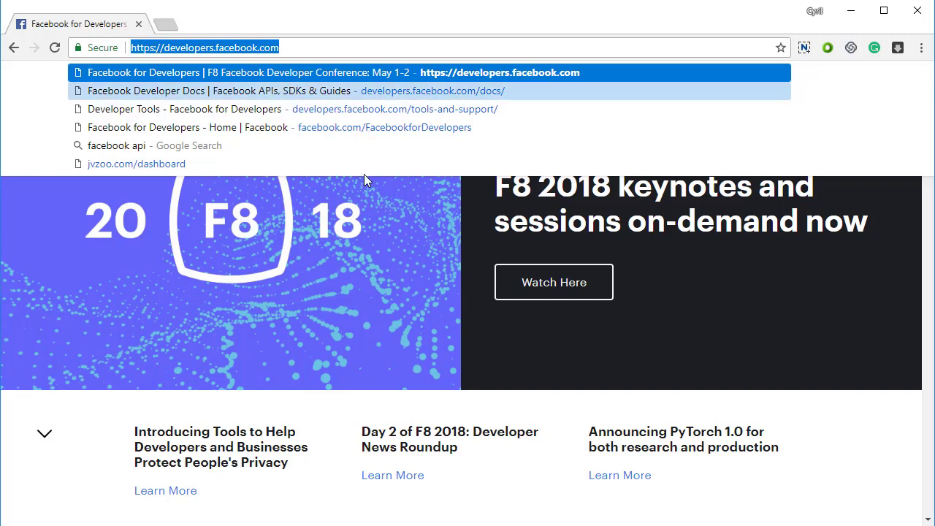
click(394, 211)
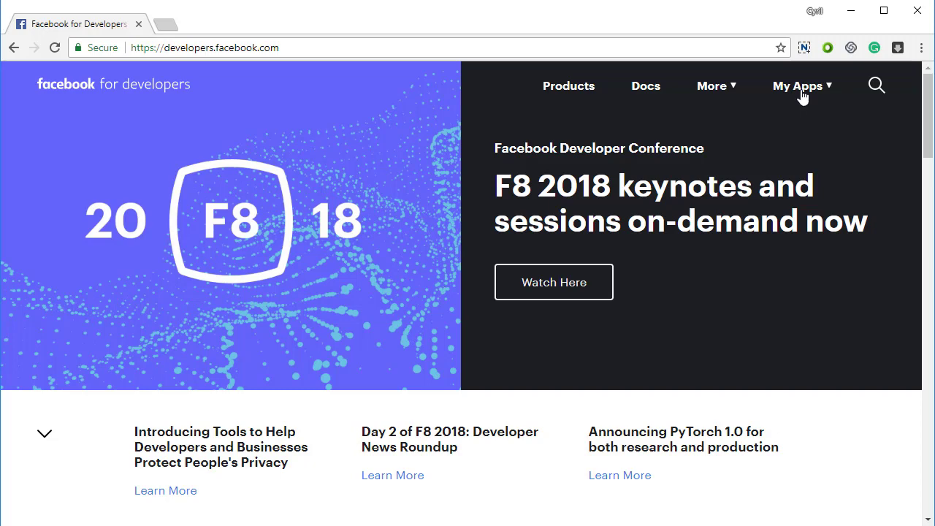
Create a new app ID with the display name Random App 01, using the prefilled contact email
mouse_move(801, 95)
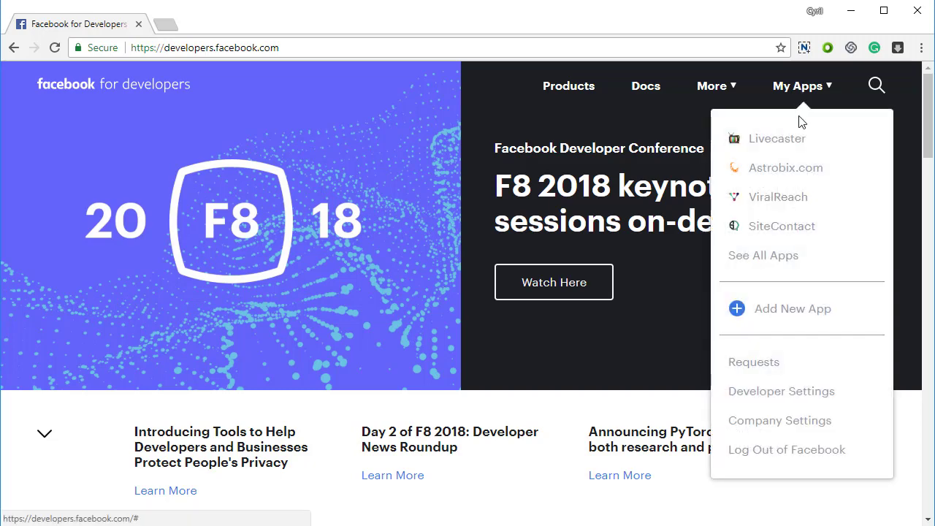
click(776, 309)
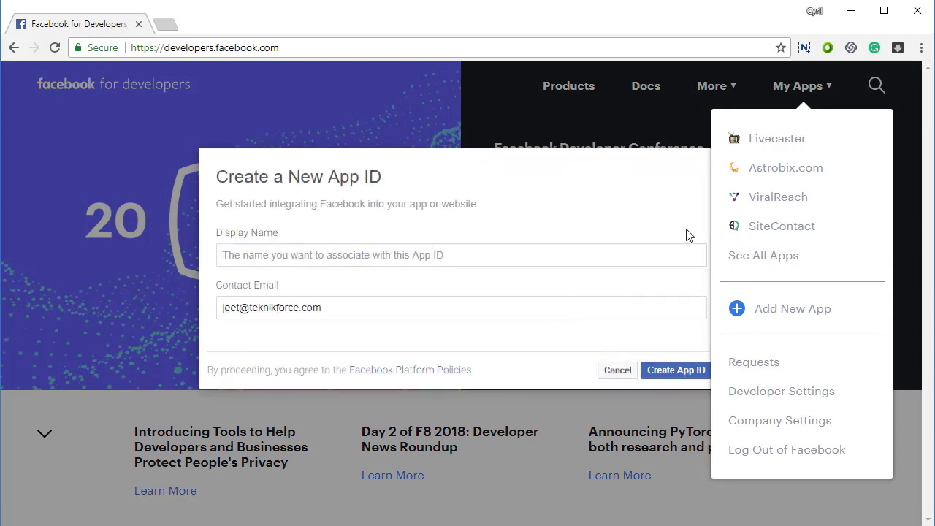
click(495, 259)
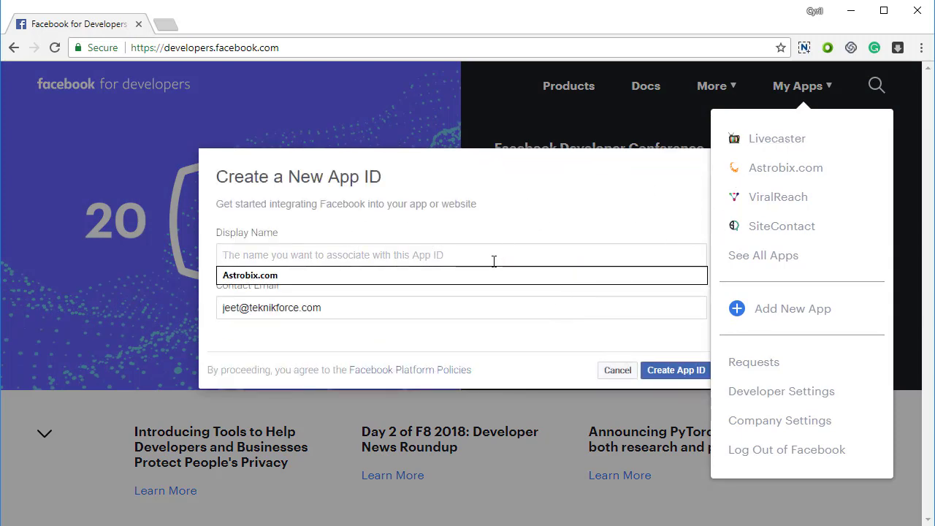
click(501, 242)
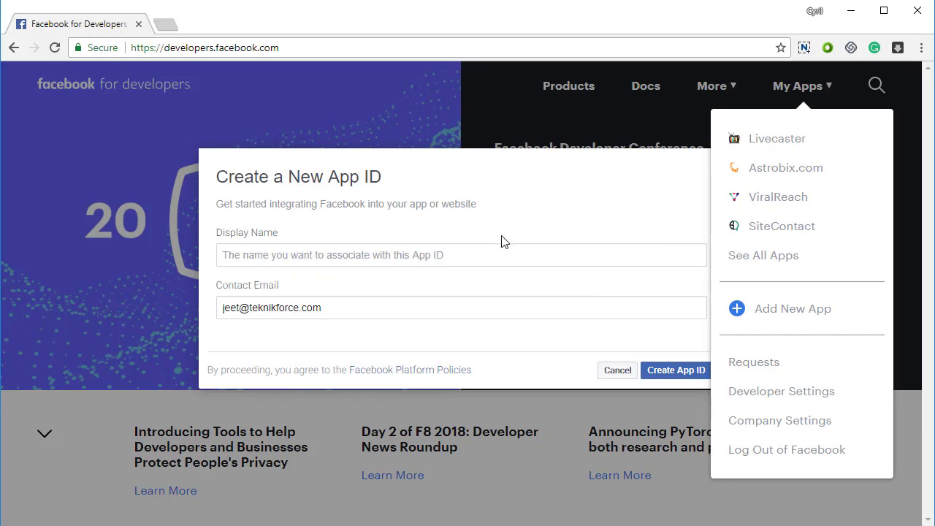
click(478, 308)
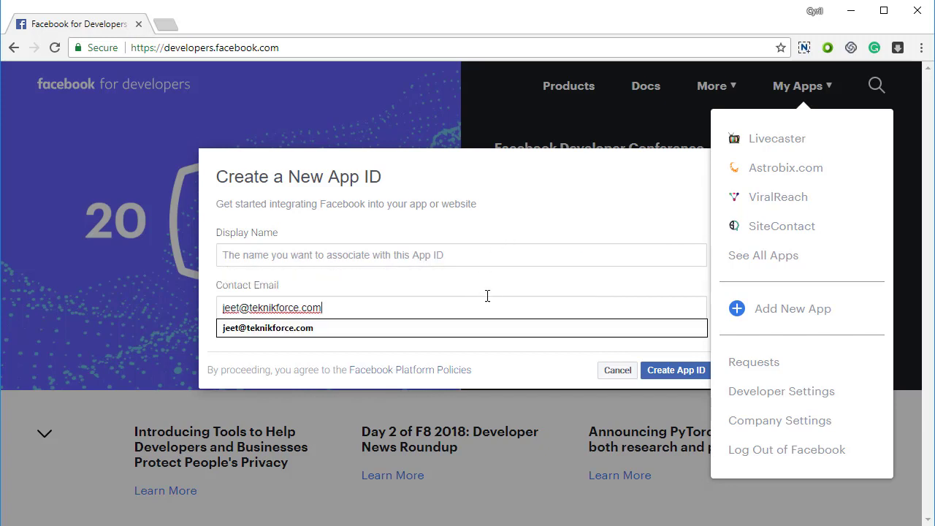
click(451, 281)
click(444, 255)
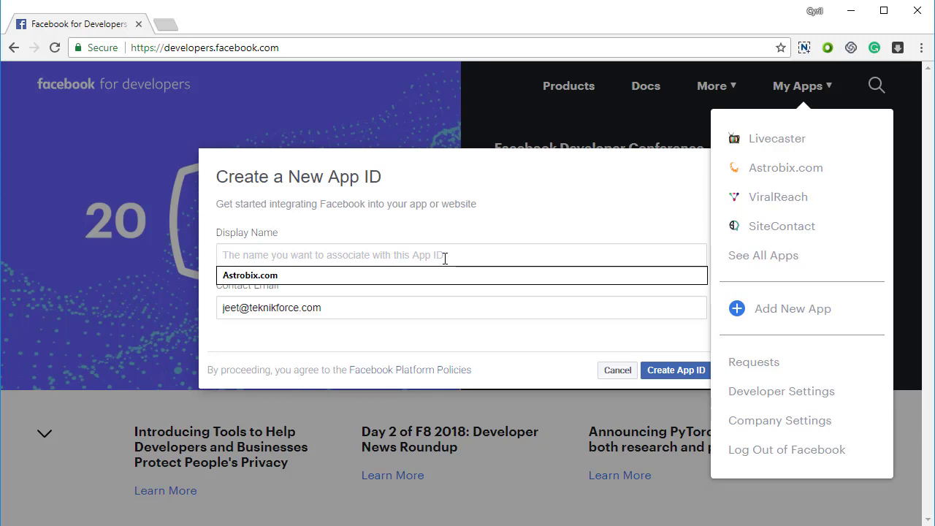
text(Random App 01)
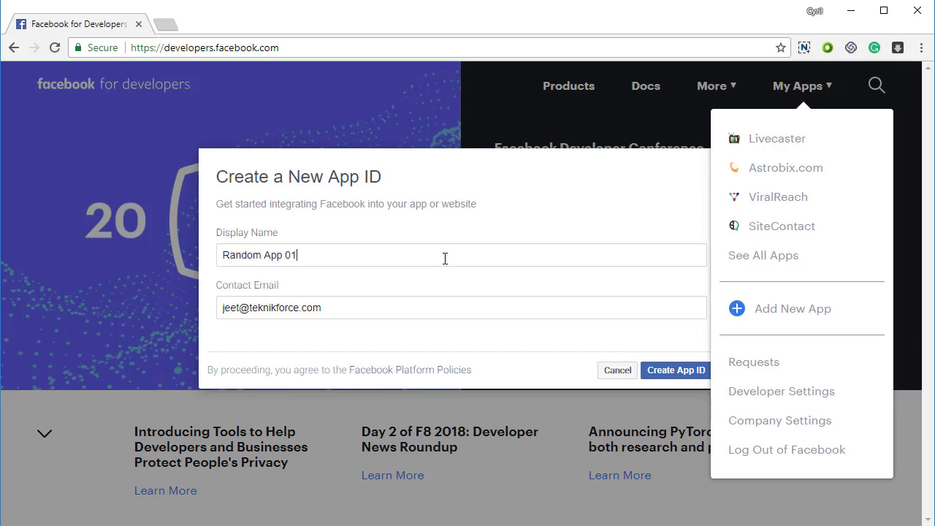
click(685, 375)
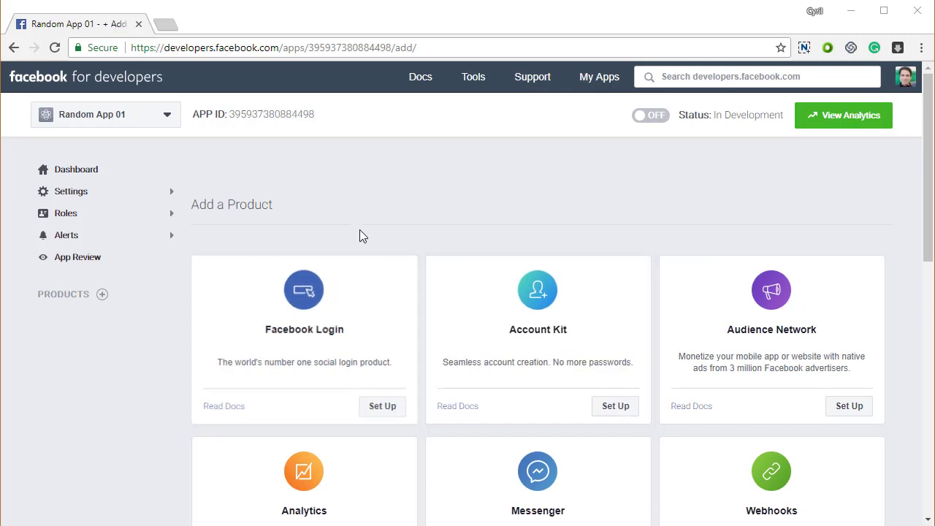
Open the Basic settings page of Random App 01
click(131, 197)
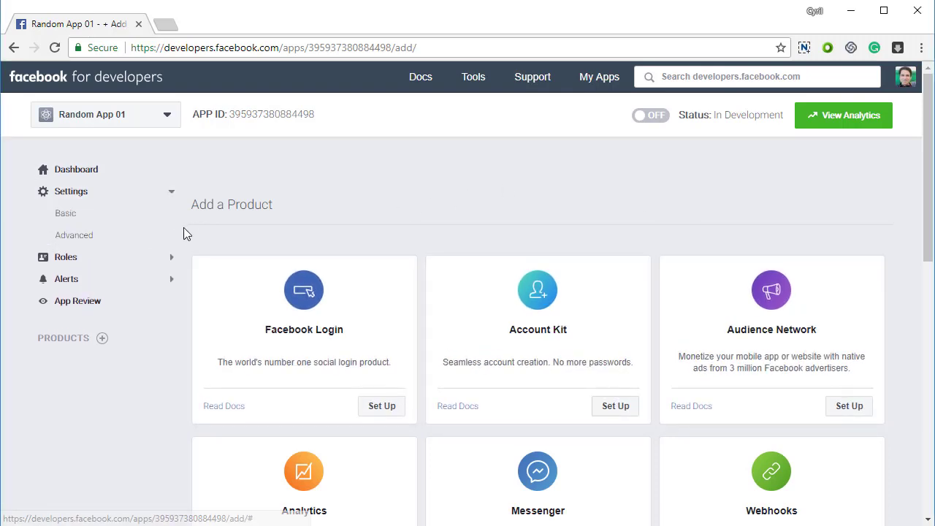
click(140, 216)
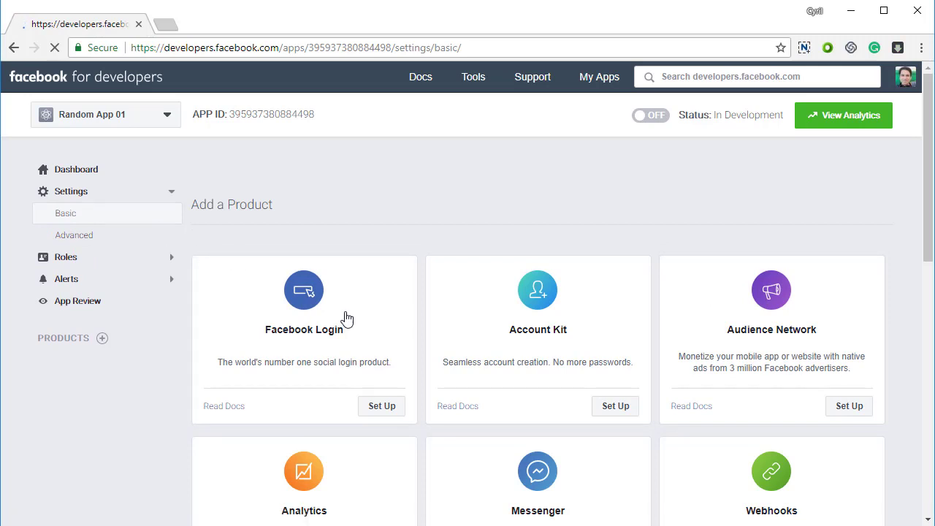
scroll(347, 308, down, 3)
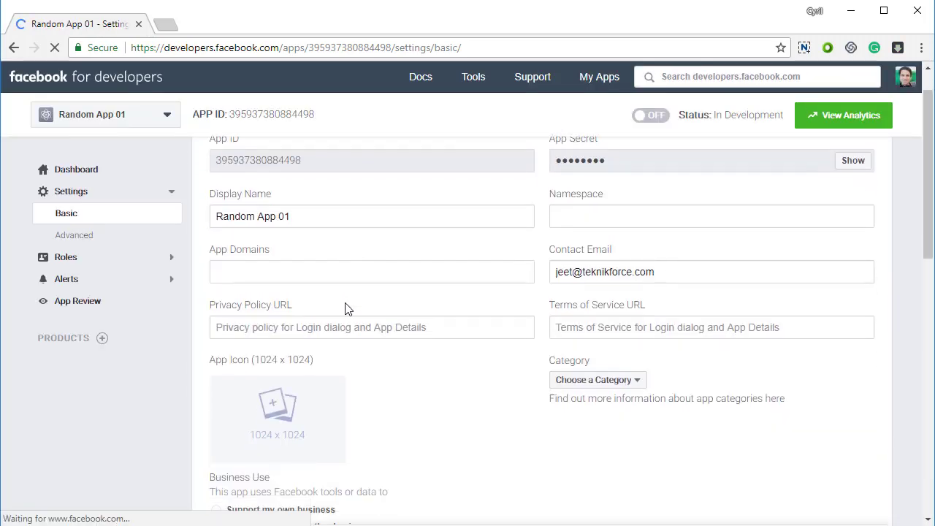
scroll(375, 290, up, 2)
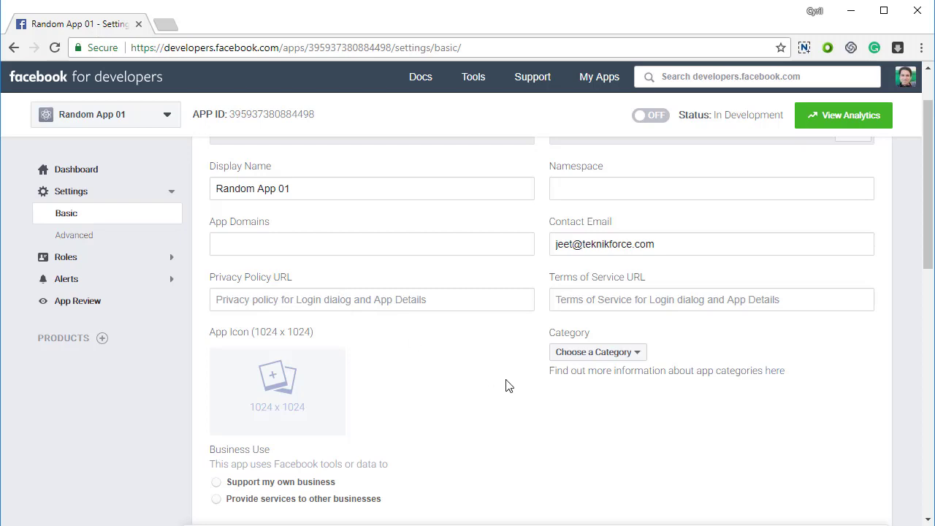
click(418, 301)
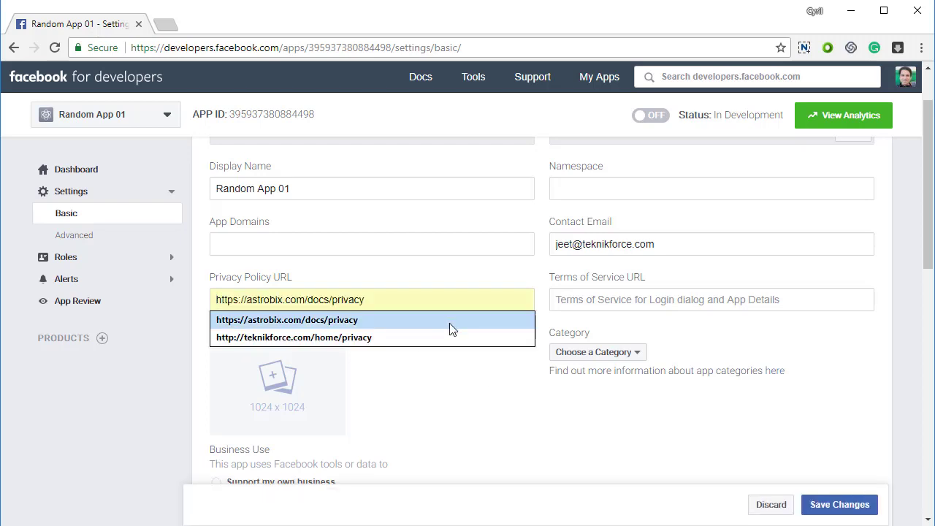
click(449, 323)
drag(376, 298, 217, 301)
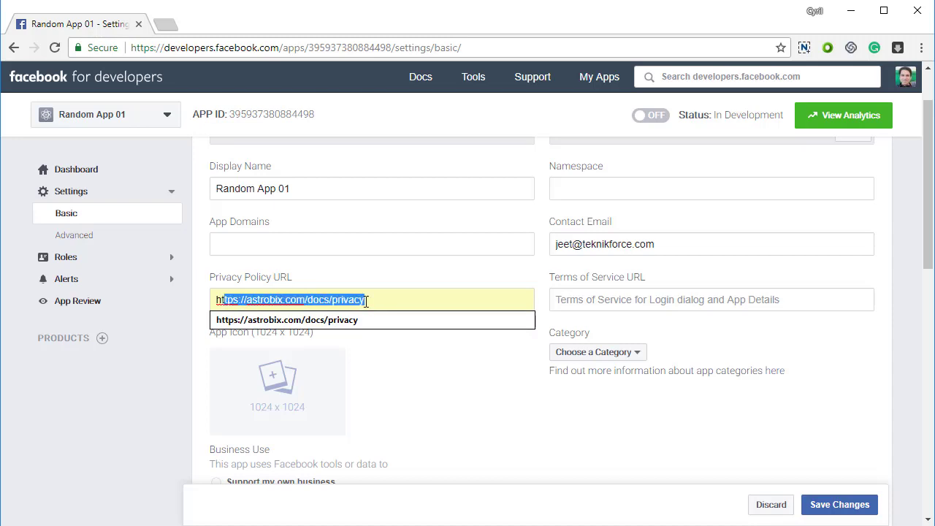
key(End)
double_click(255, 303)
text(teknikf)
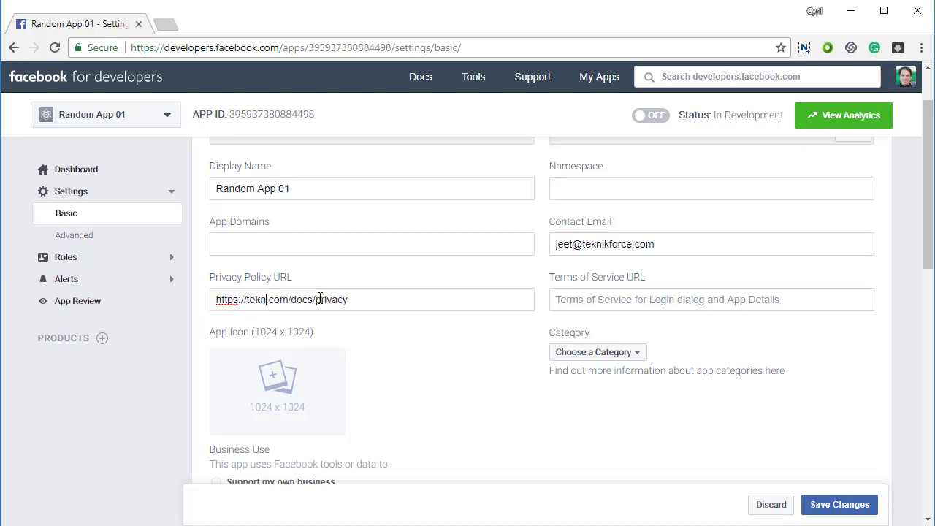
text(orce)
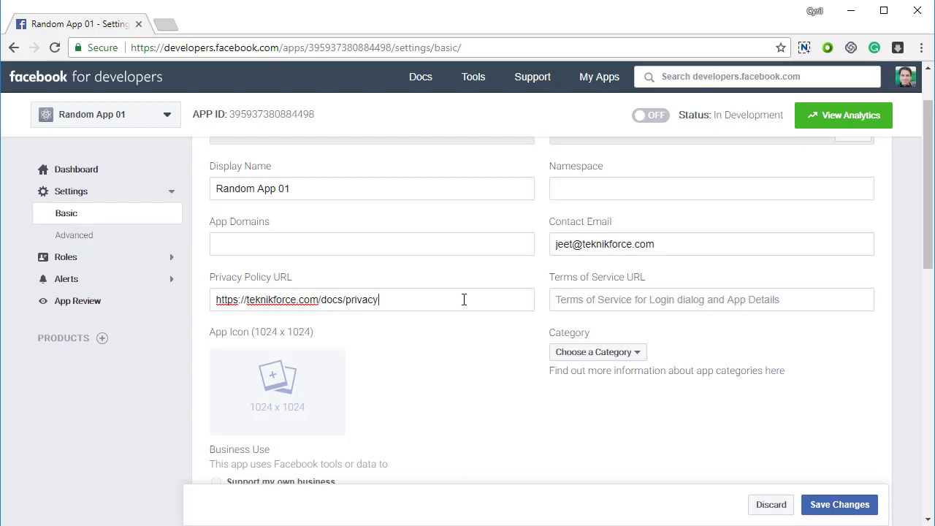
drag(464, 299, 229, 321)
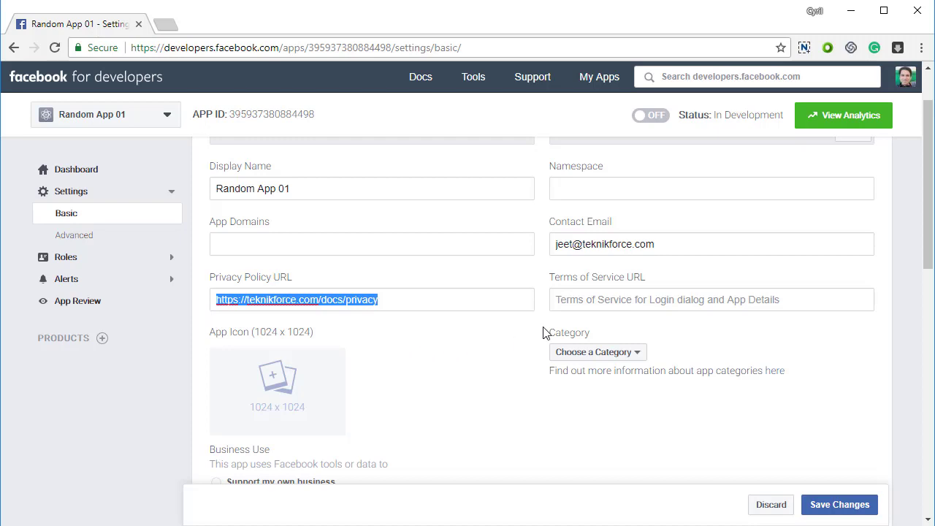
scroll(599, 317, up, 1)
click(325, 261)
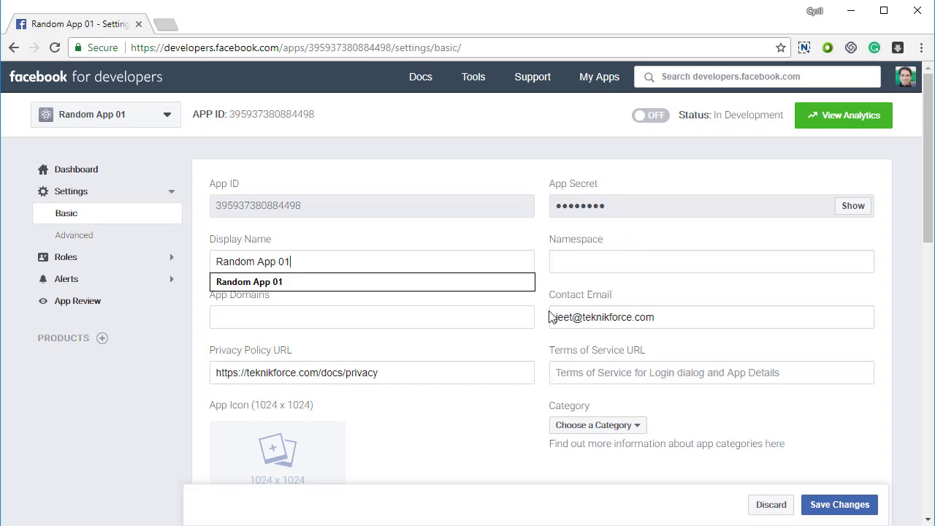
scroll(552, 316, down, 2)
drag(501, 236, 110, 213)
key(ctrl+c)
click(558, 227)
key(ctrl+v)
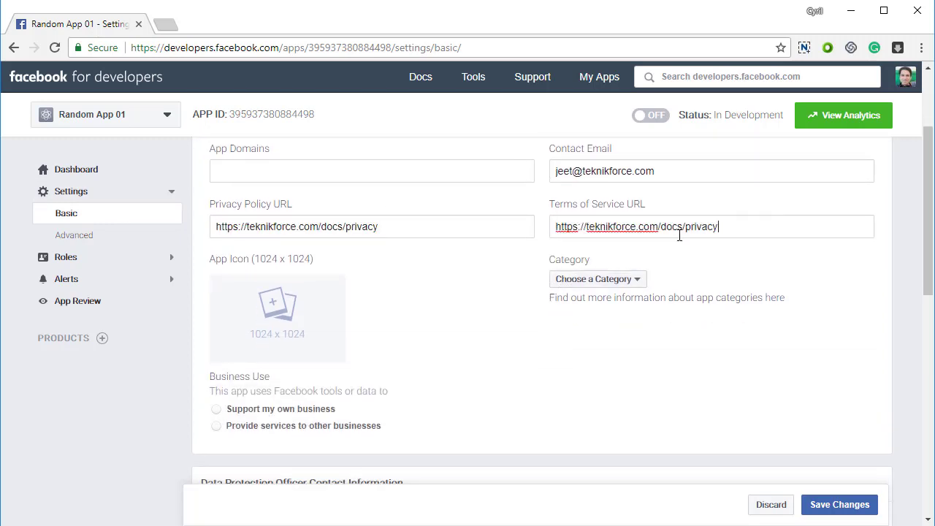
double_click(691, 230)
key(BackSpace)
Set the app's business use to Support my own business and save the basic settings
scroll(380, 395, down, 1)
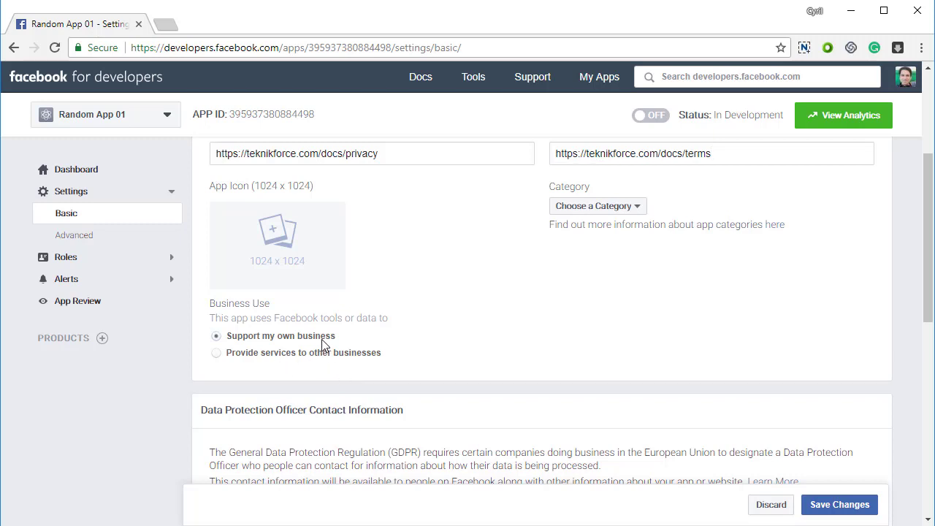
click(834, 511)
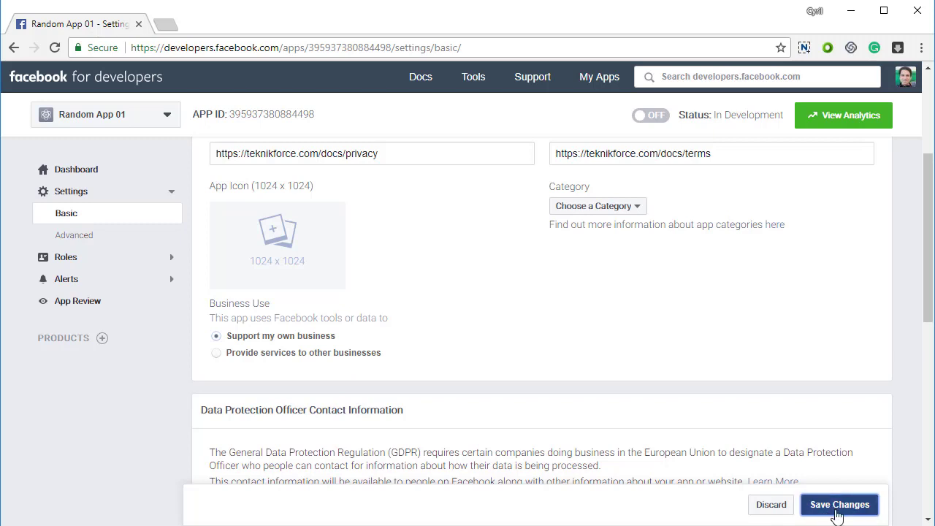
scroll(622, 407, down, 3)
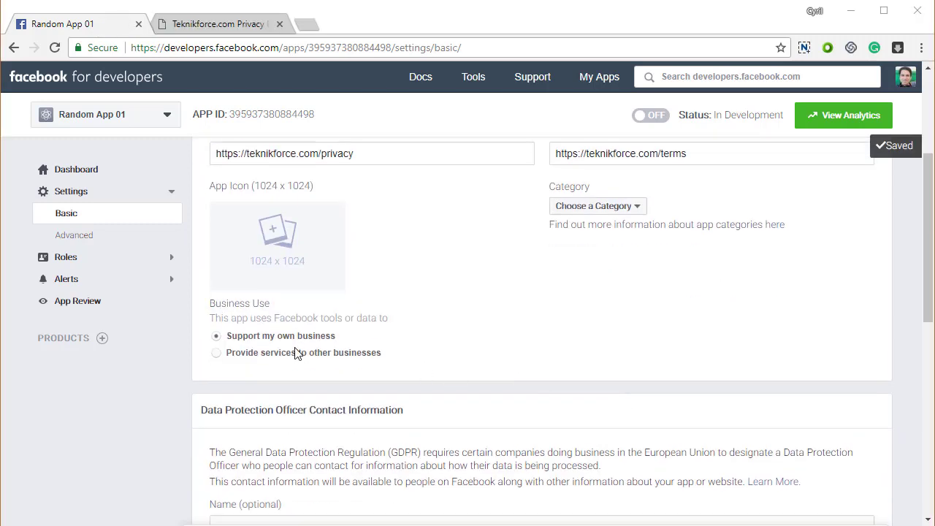
In the Advanced settings, enable the native or desktop app option and turn off Social Discovery
click(132, 242)
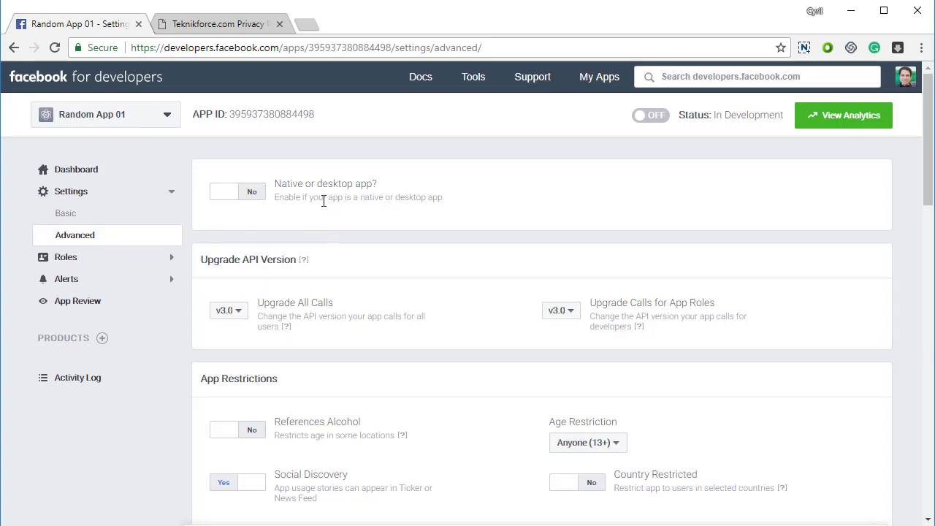
click(252, 190)
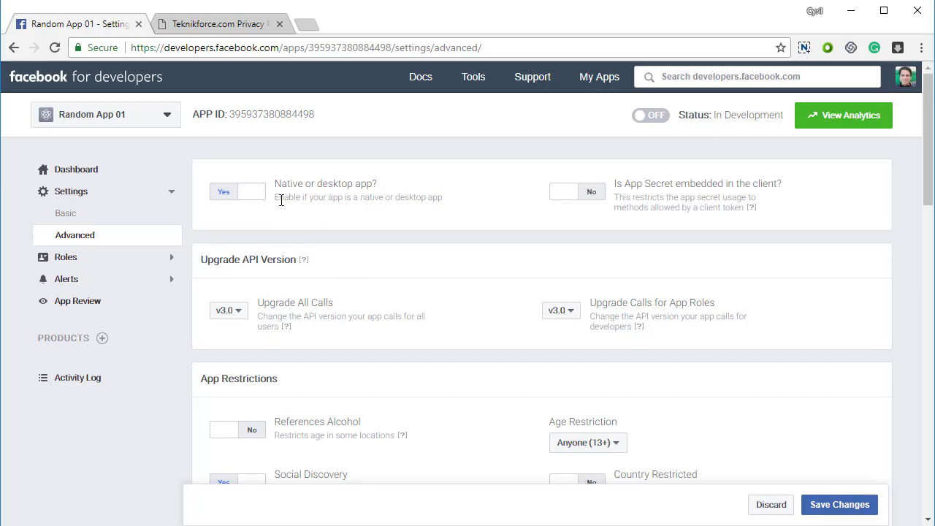
scroll(314, 223, down, 3)
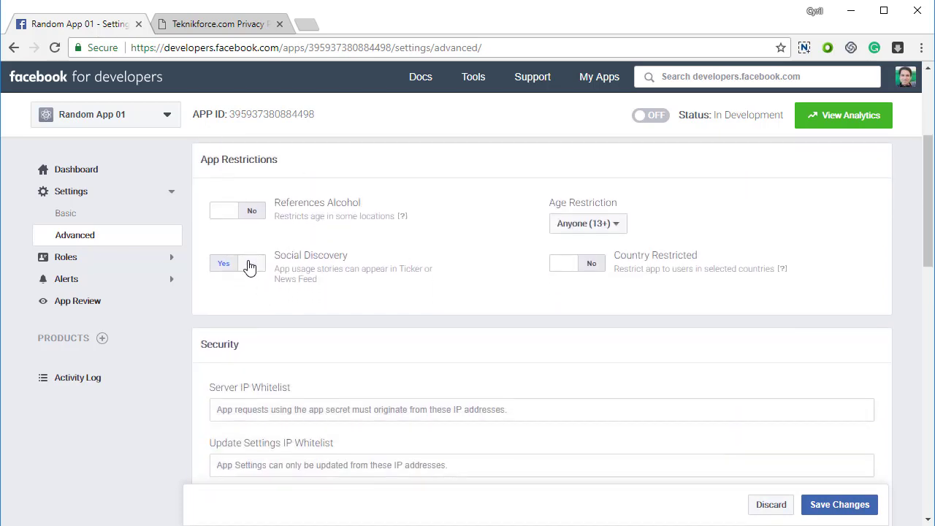
click(249, 266)
scroll(271, 278, down, 2)
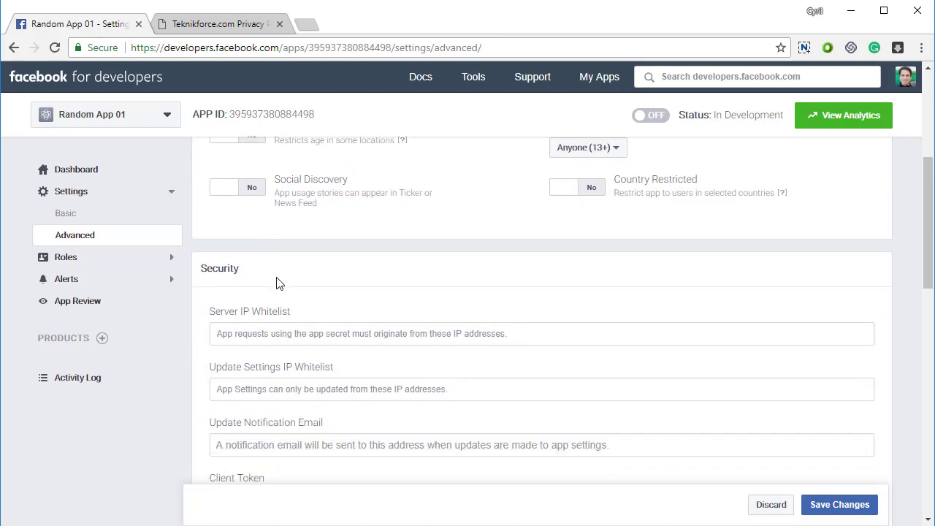
scroll(278, 281, down, 4)
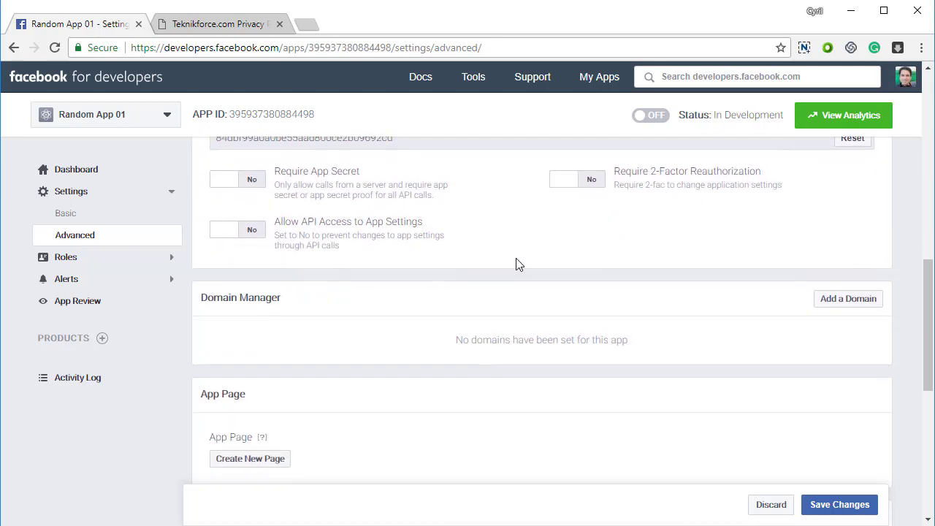
scroll(351, 314, down, 5)
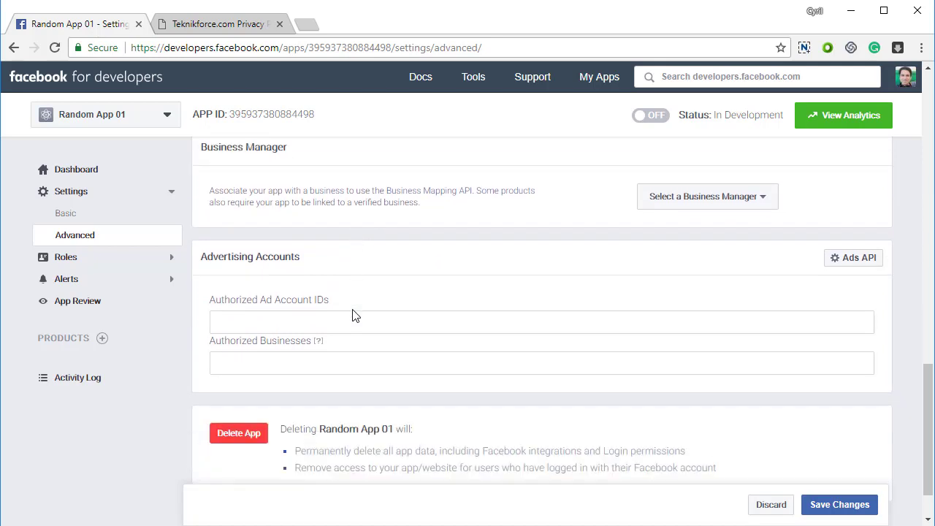
key(Home)
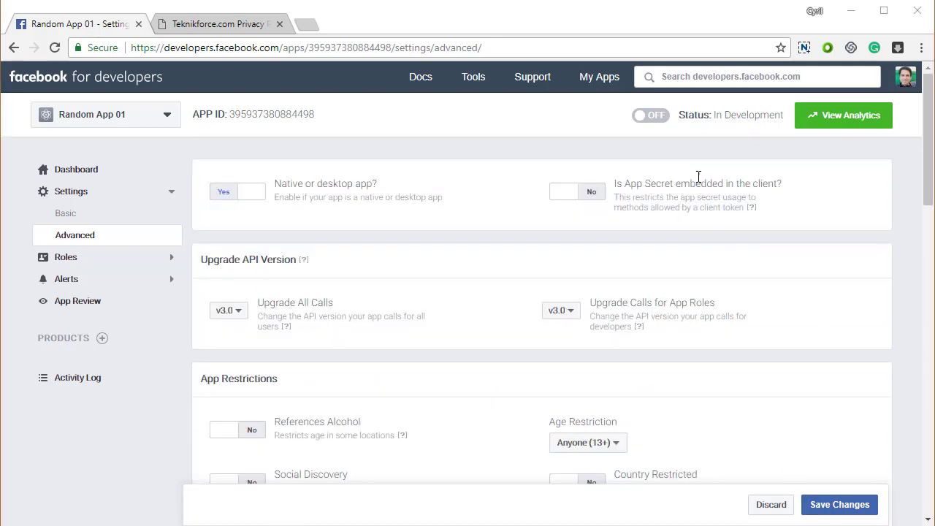
Make the app public under the Business and Pages category, staying on the page without reloading, and save the advanced settings
click(651, 116)
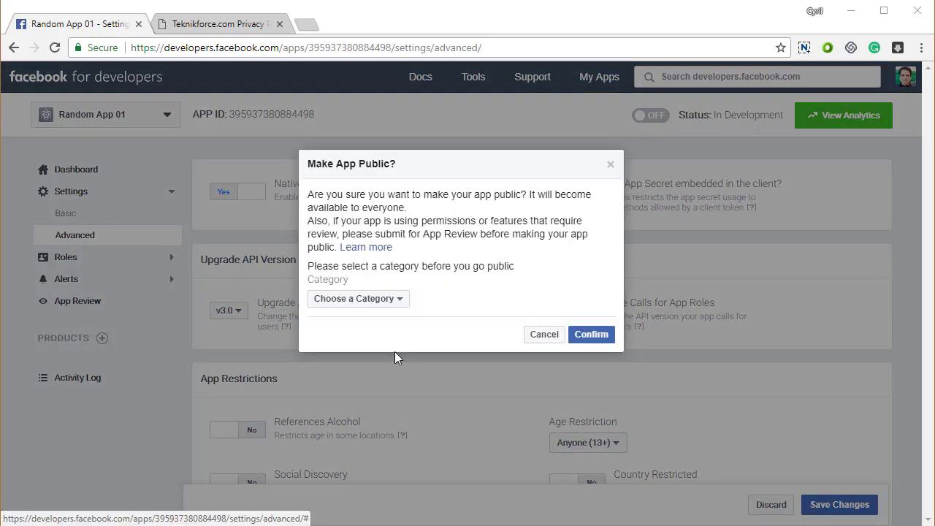
click(378, 305)
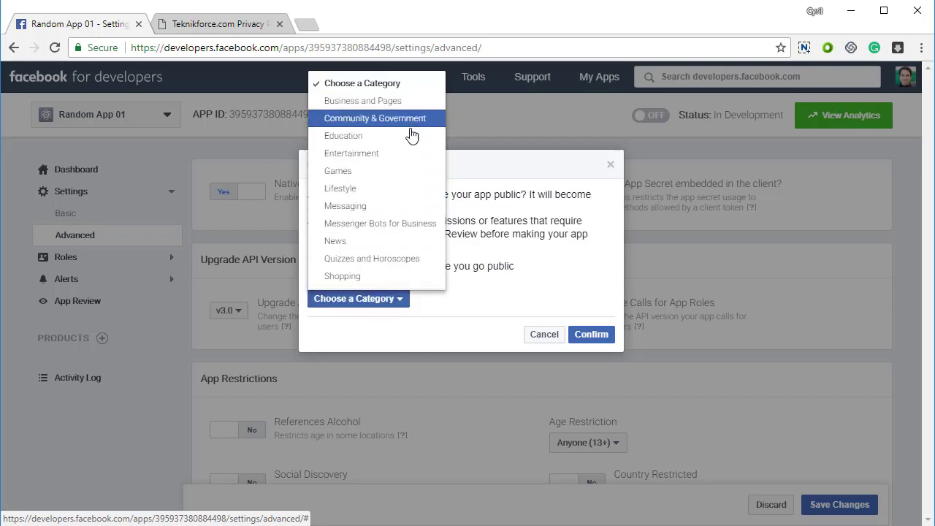
click(373, 100)
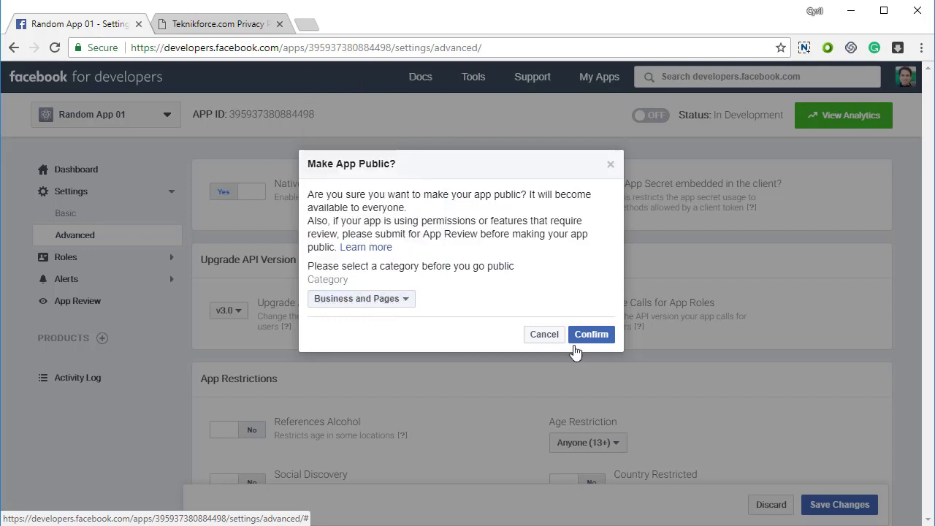
click(599, 336)
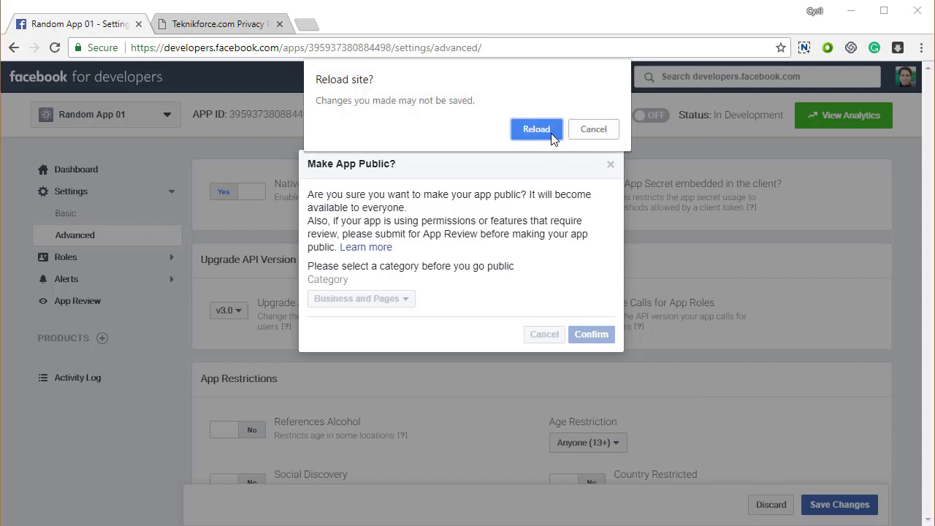
click(601, 136)
click(821, 505)
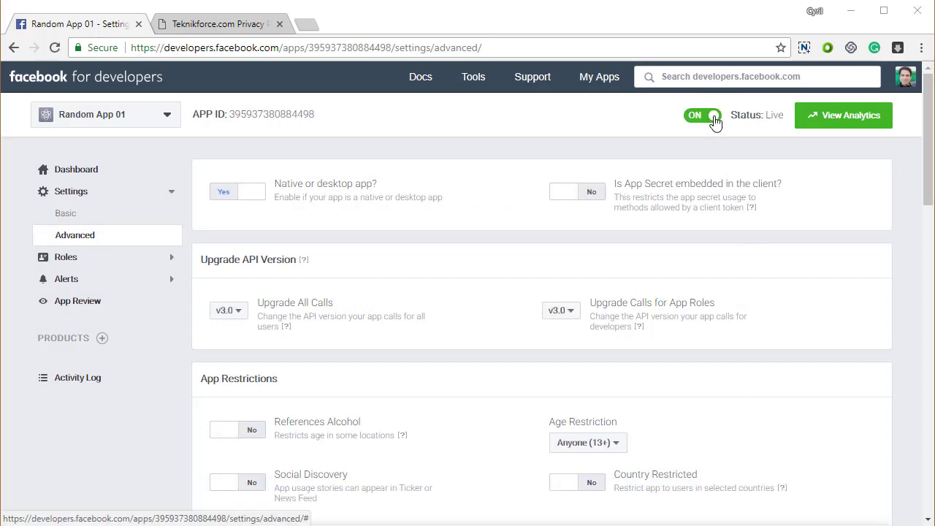
drag(754, 117, 776, 111)
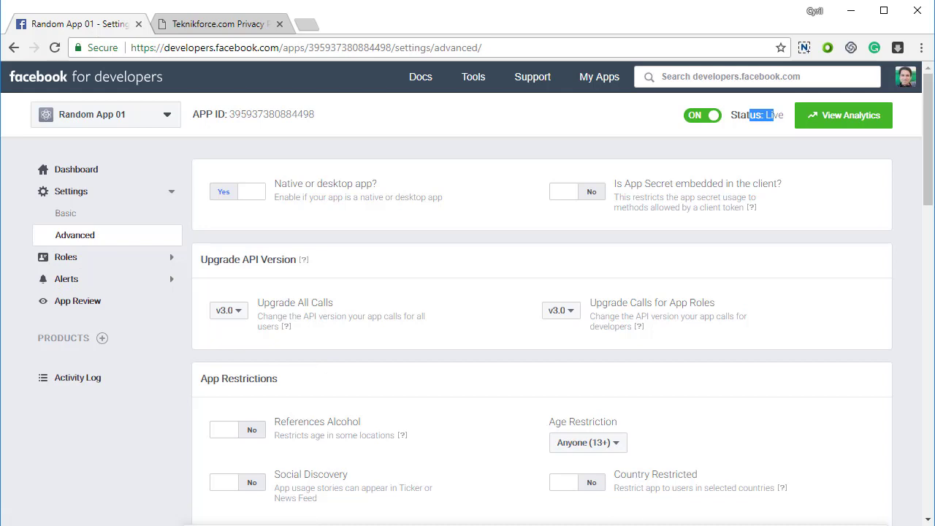
click(183, 404)
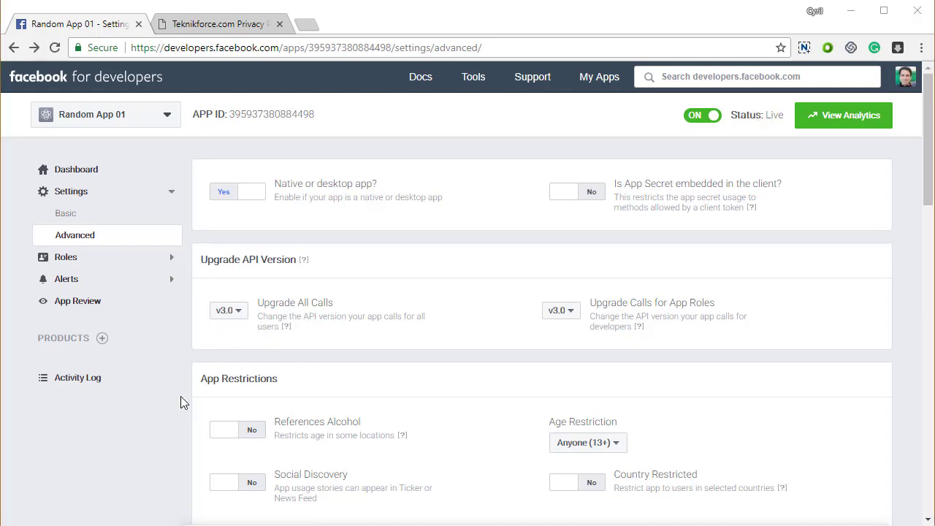
Add the Facebook Login product to the app and open its settings
click(102, 340)
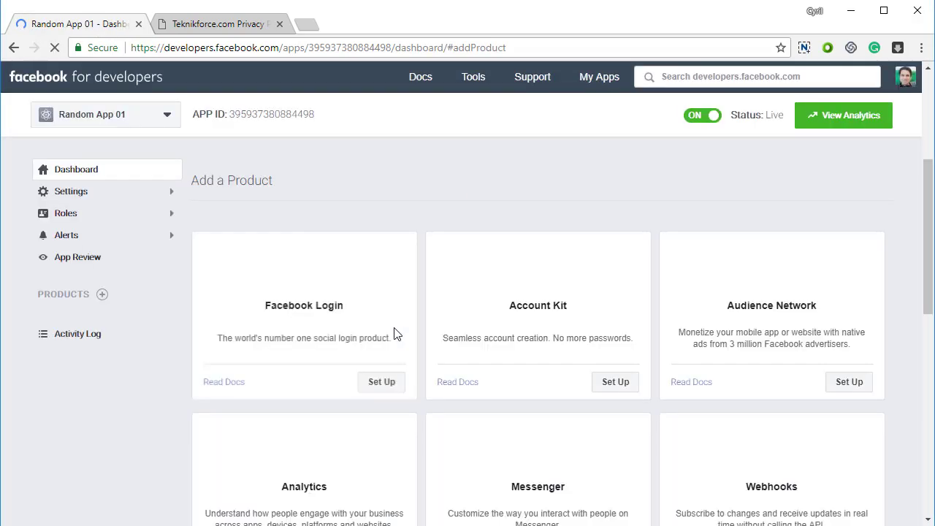
click(401, 396)
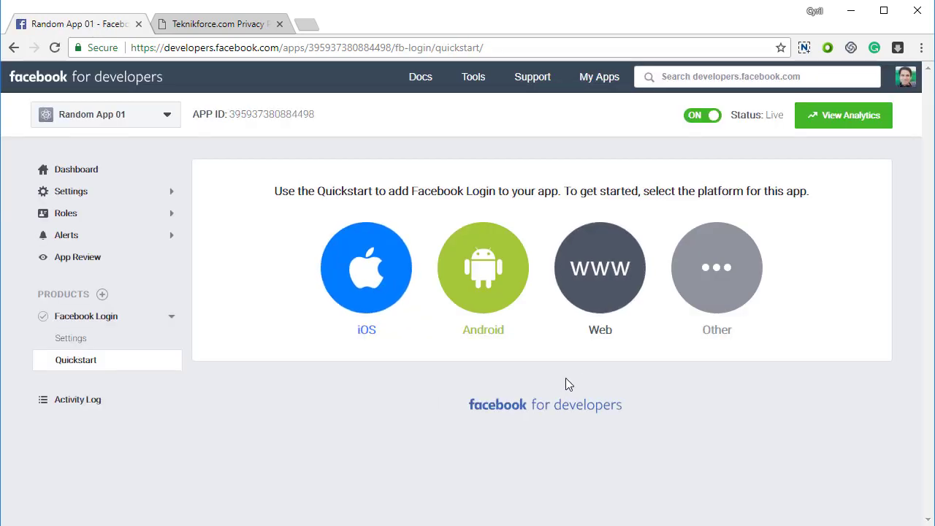
click(71, 338)
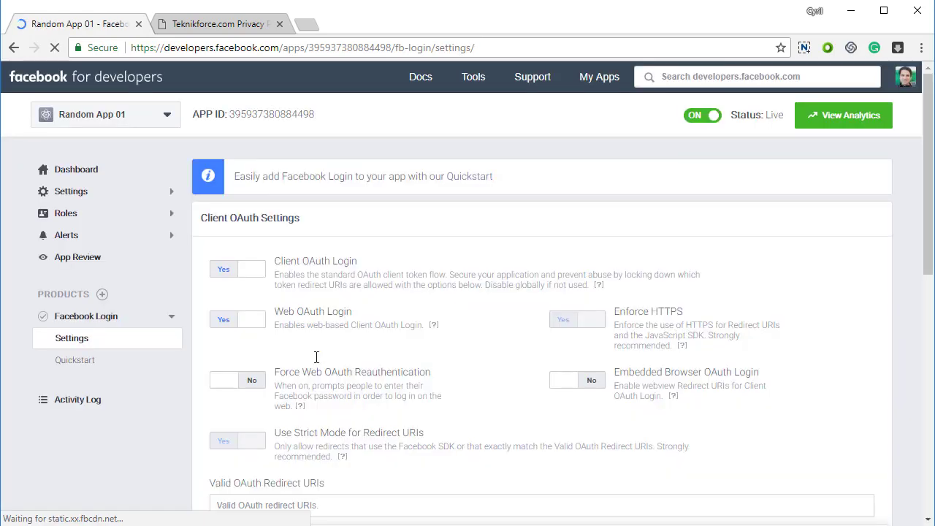
scroll(299, 325, down, 2)
scroll(299, 325, up, 2)
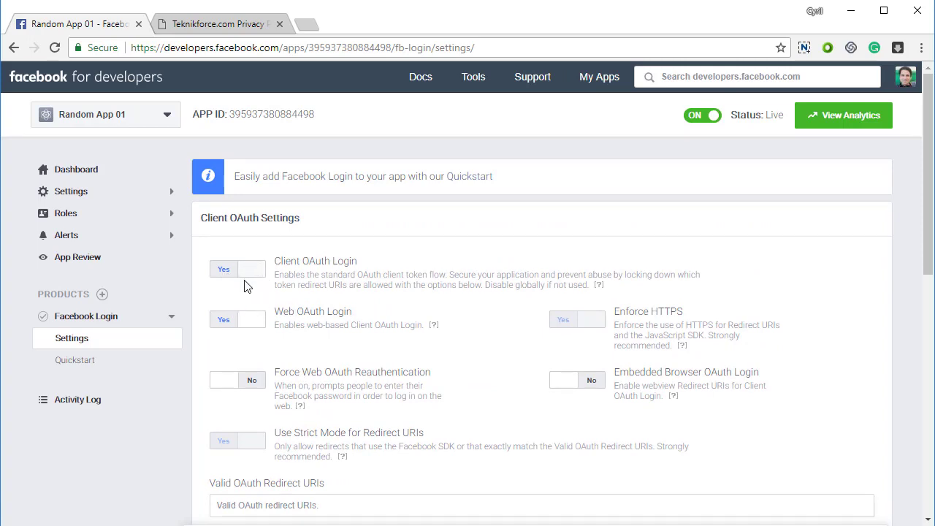
Turn off Web OAuth Login in the Client OAuth settings and look through the remaining Facebook Login options
click(247, 322)
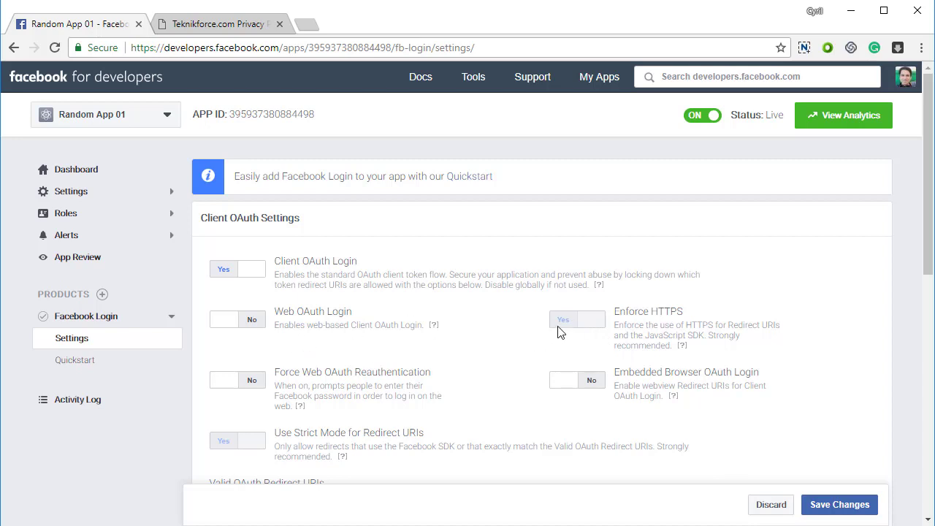
scroll(324, 359, down, 2)
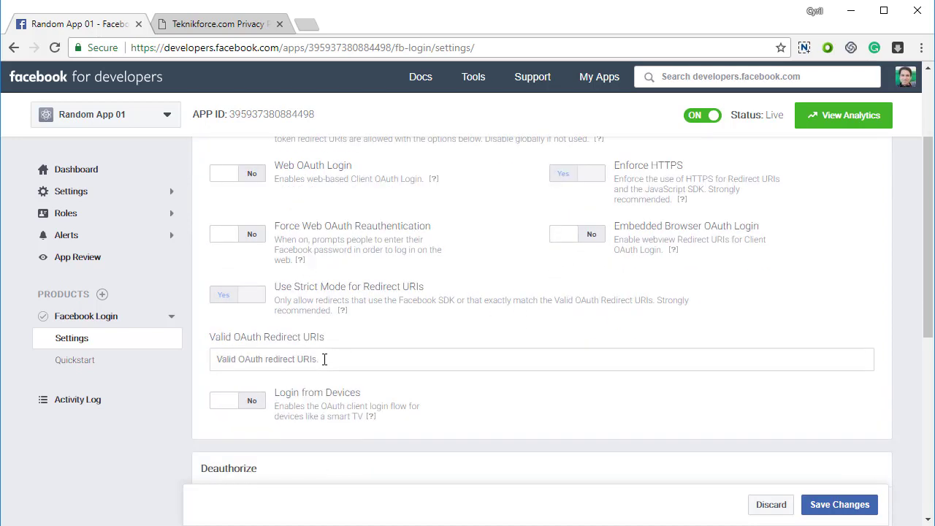
scroll(322, 360, down, 5)
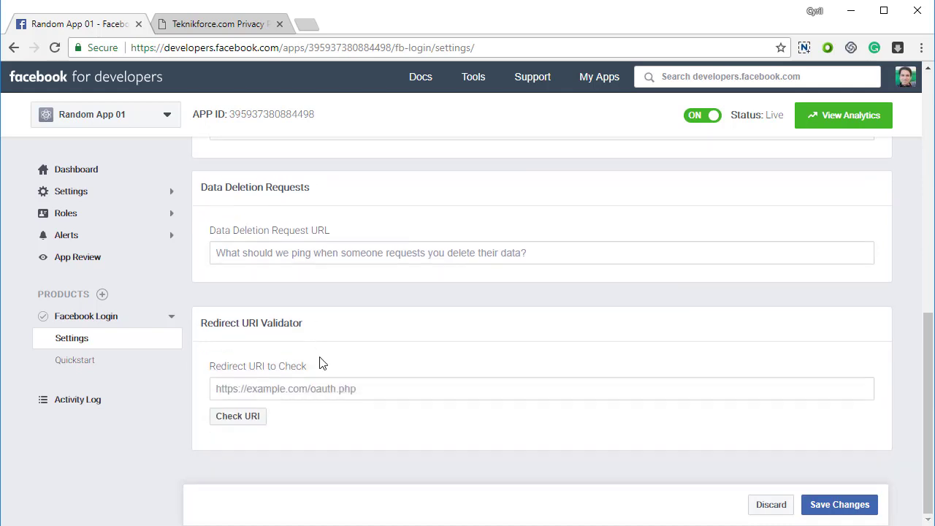
scroll(325, 362, up, 8)
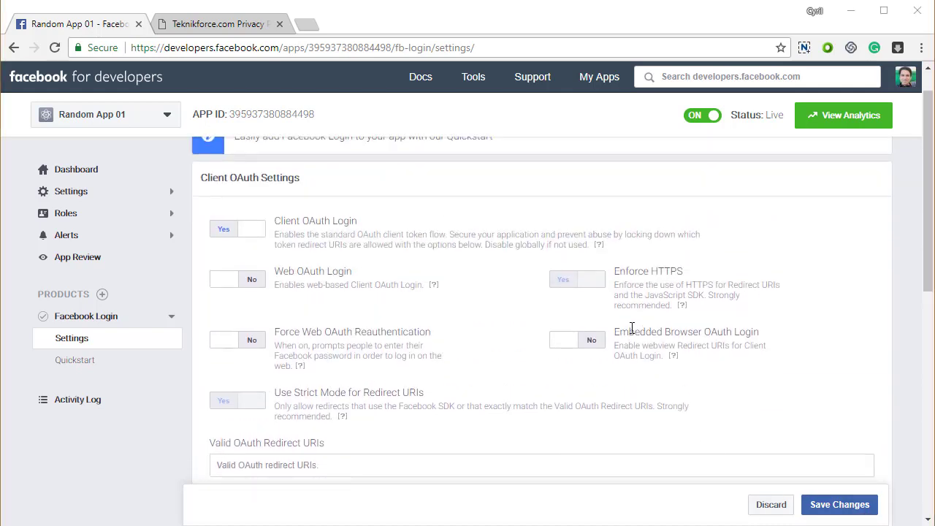
Enable Embedded Browser OAuth Login and save the Facebook Login settings
drag(622, 331, 745, 332)
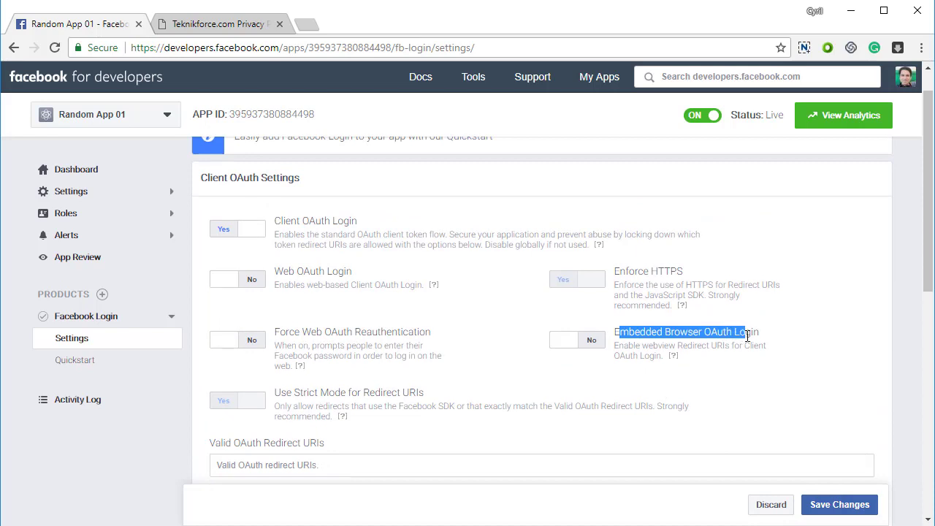
click(597, 345)
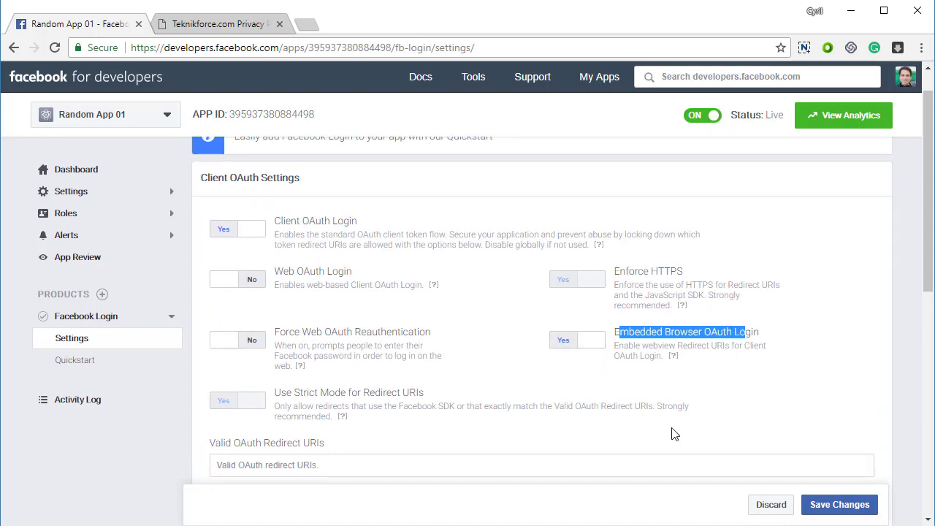
click(485, 369)
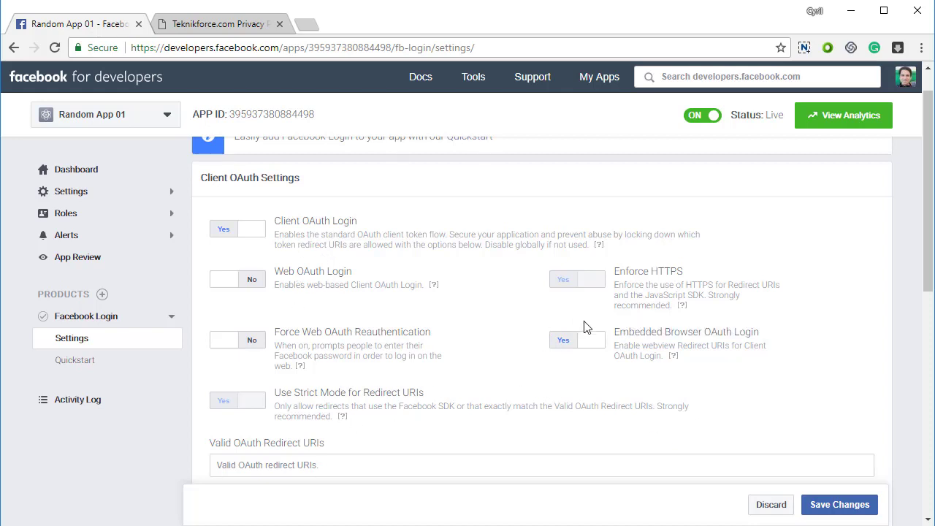
scroll(465, 392, down, 5)
scroll(375, 268, down, 2)
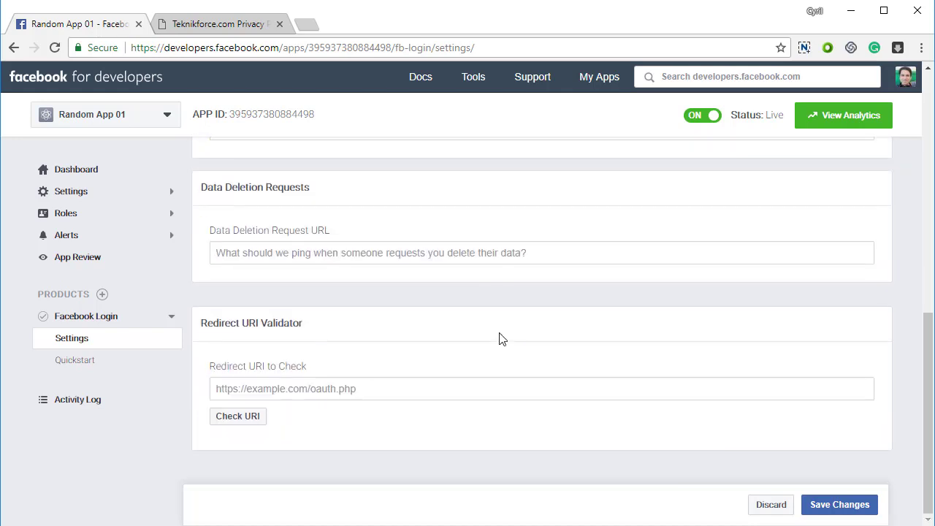
click(851, 501)
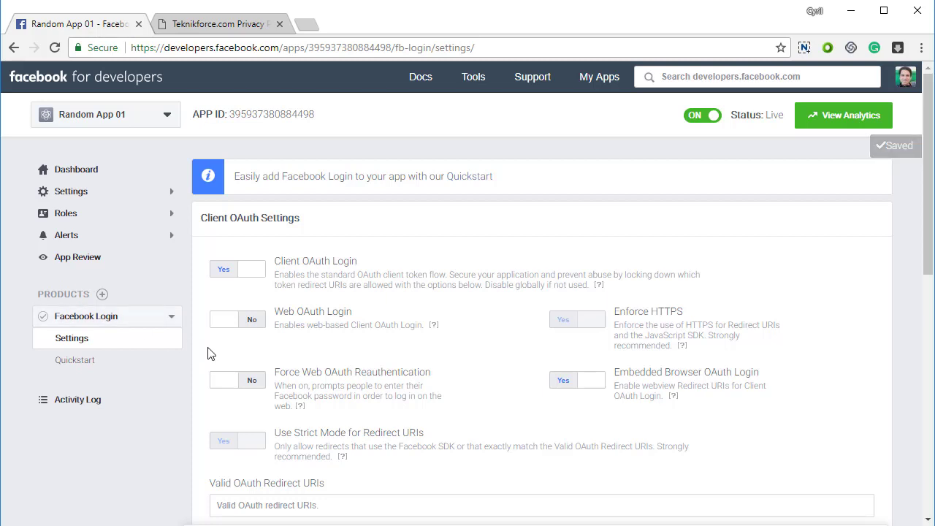
Open the App Review page and read the app's public status and the information on submitting items for approval
click(134, 256)
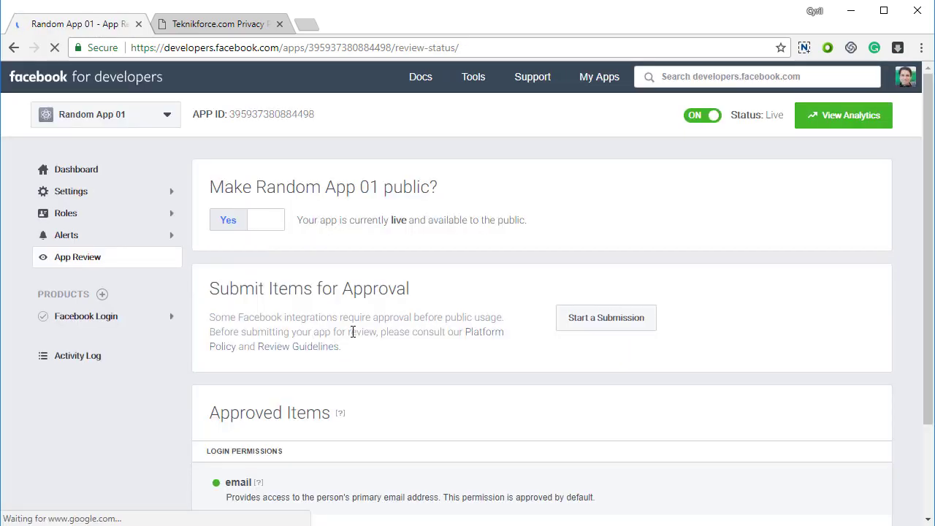
drag(354, 218, 470, 218)
scroll(250, 300, down, 3)
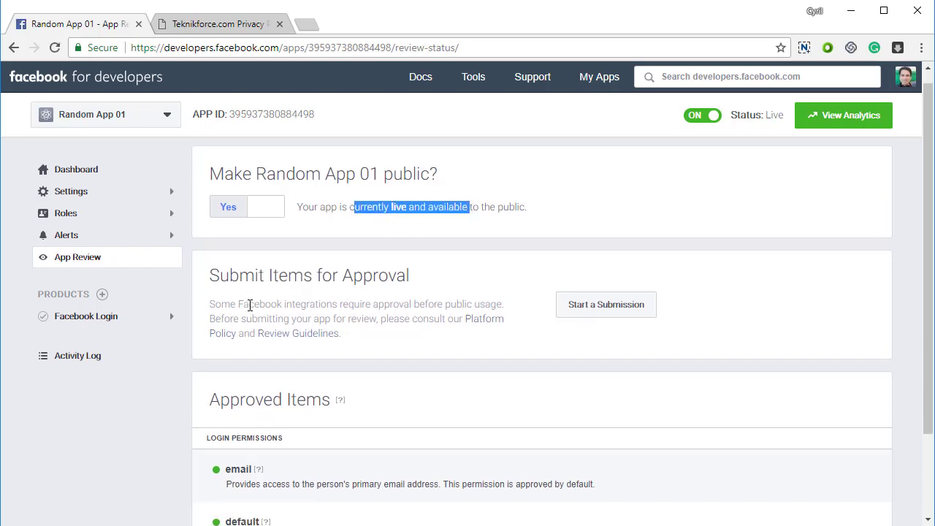
drag(249, 200, 329, 242)
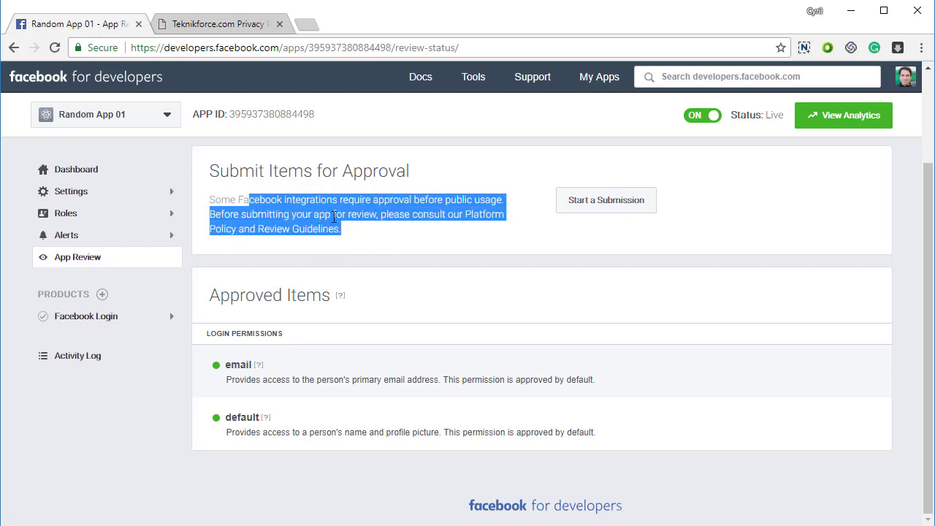
click(393, 219)
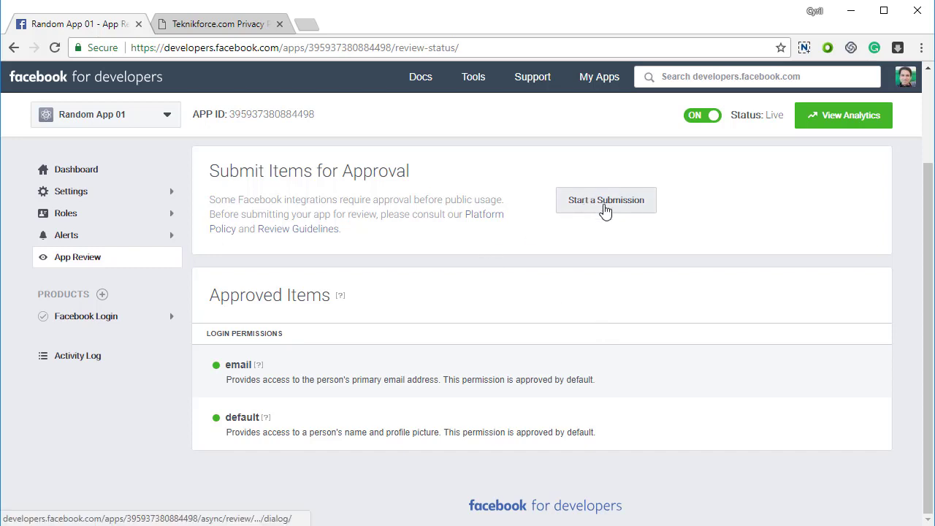
Start a review submission and add the manage_pages and publish_pages login permissions to it
click(606, 209)
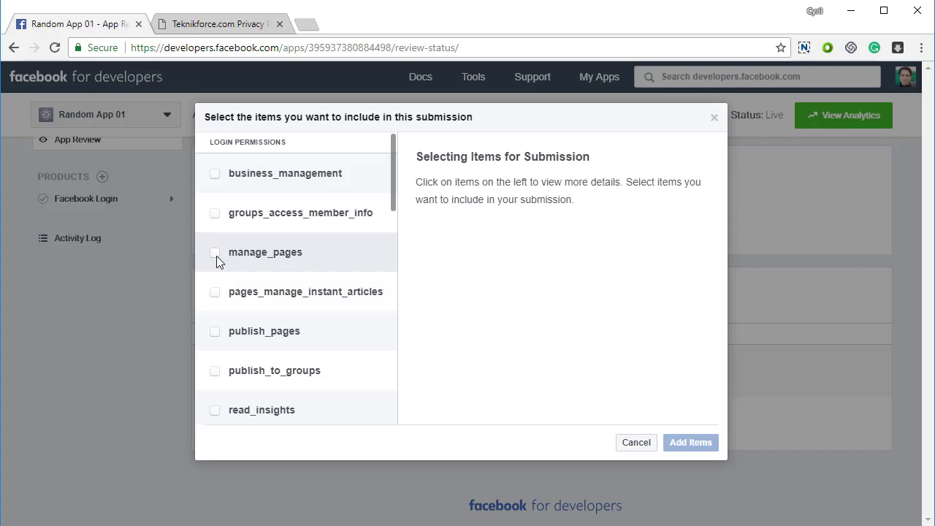
click(216, 256)
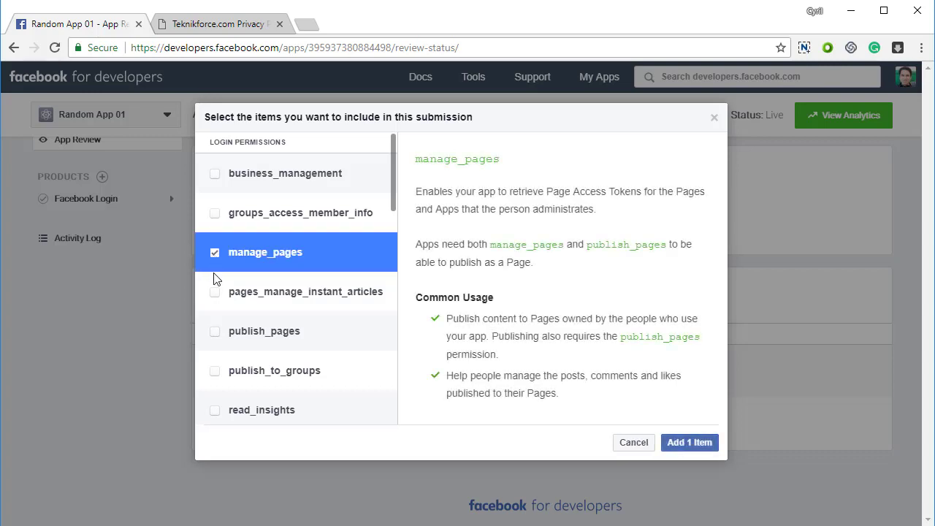
click(221, 340)
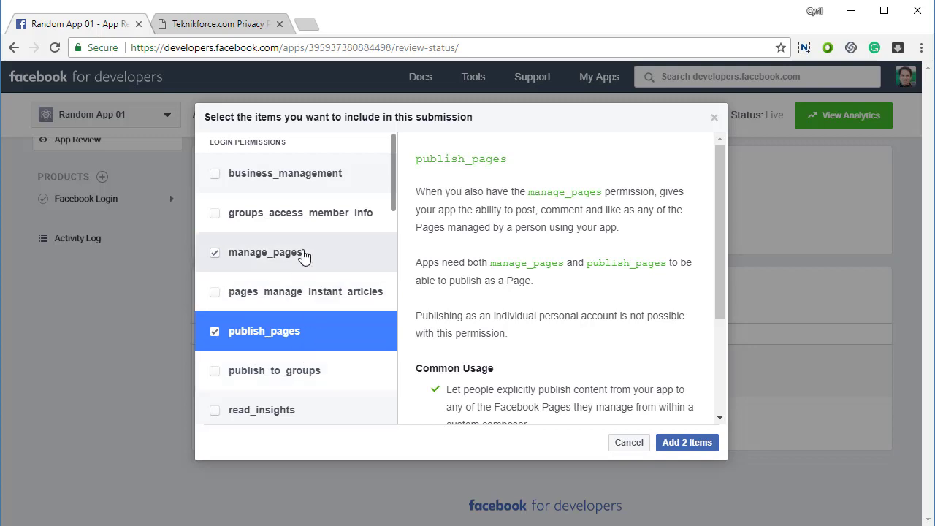
scroll(304, 255, down, 4)
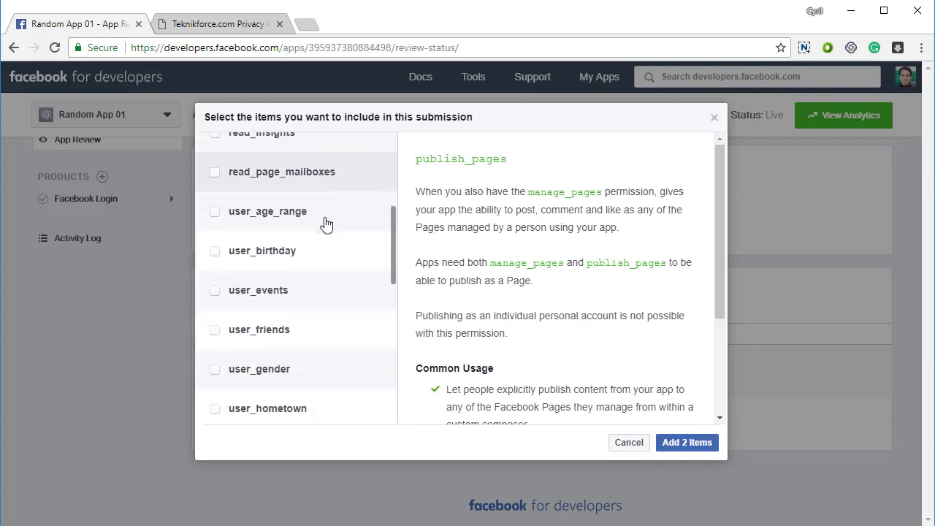
scroll(326, 223, down, 7)
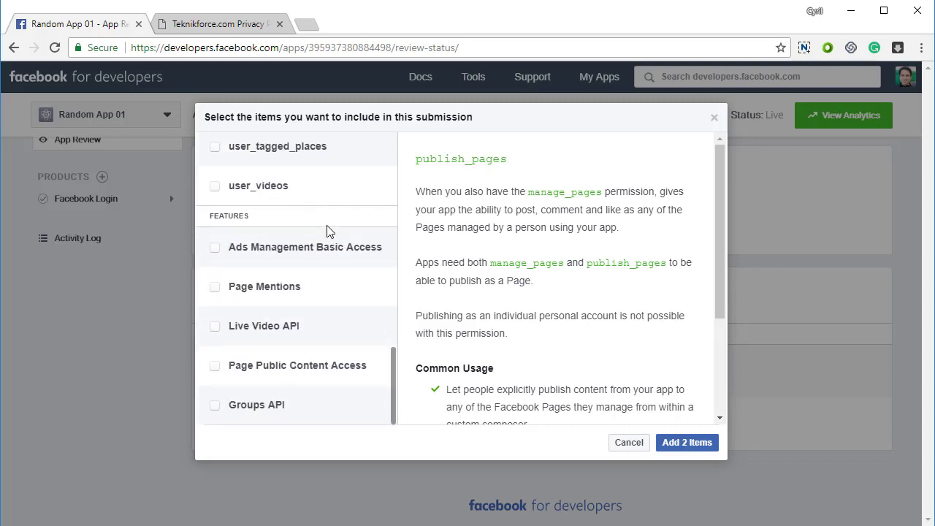
scroll(340, 301, up, 11)
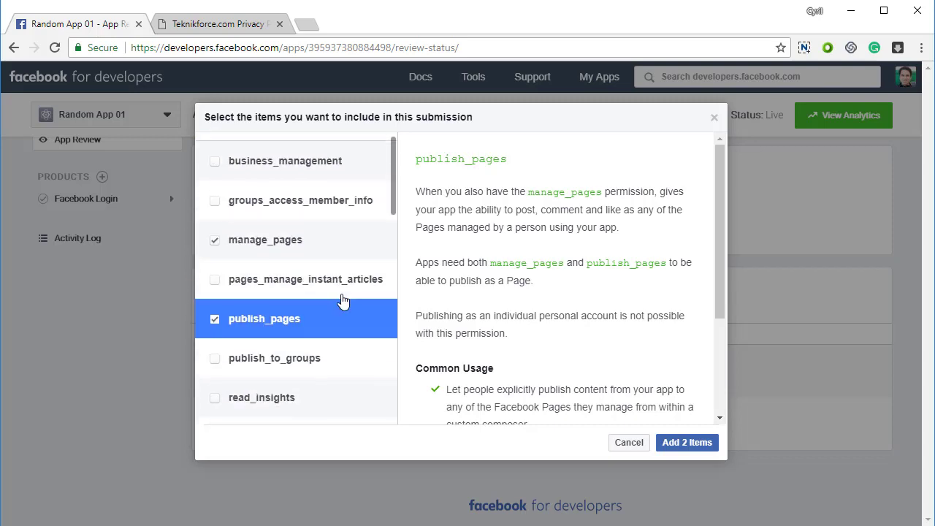
scroll(635, 328, down, 3)
click(687, 444)
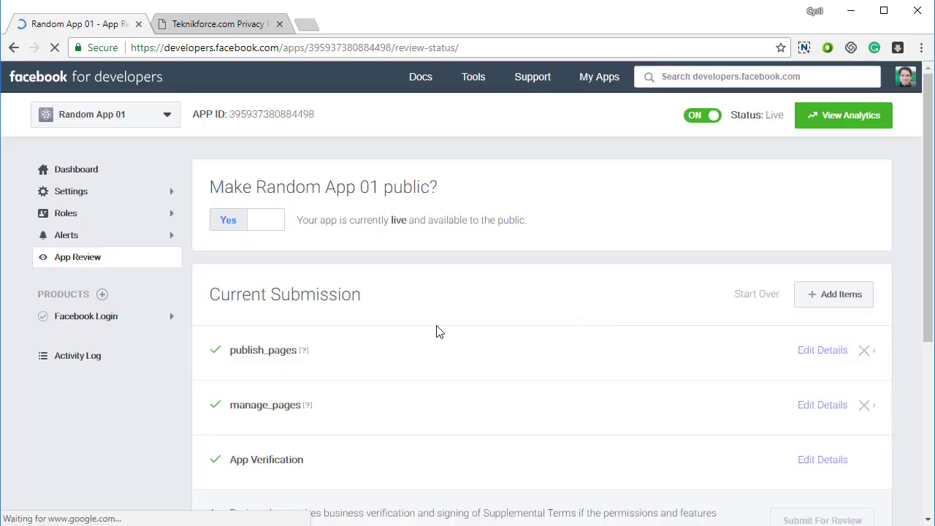
Examine the current submission's requirements and approved items, and open the details form for publish_pages
scroll(454, 288, down, 2)
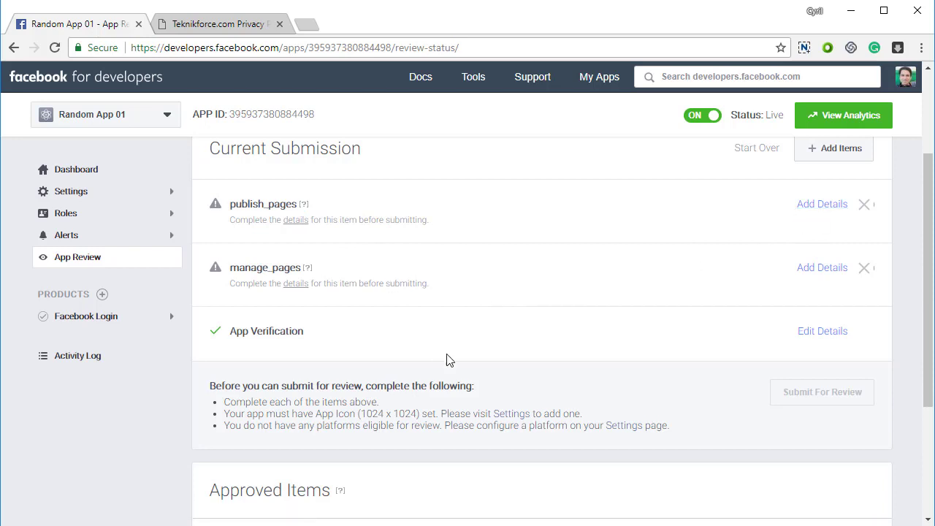
scroll(338, 405, down, 3)
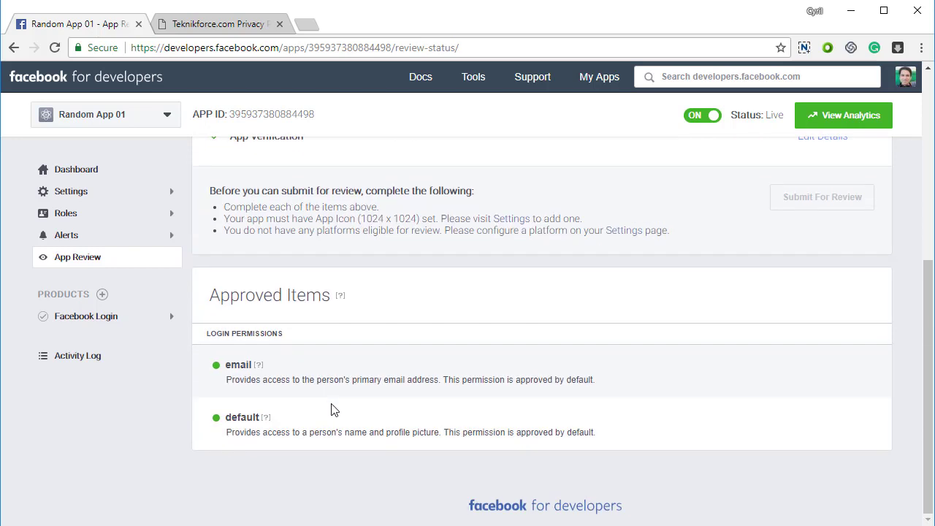
scroll(329, 407, up, 3)
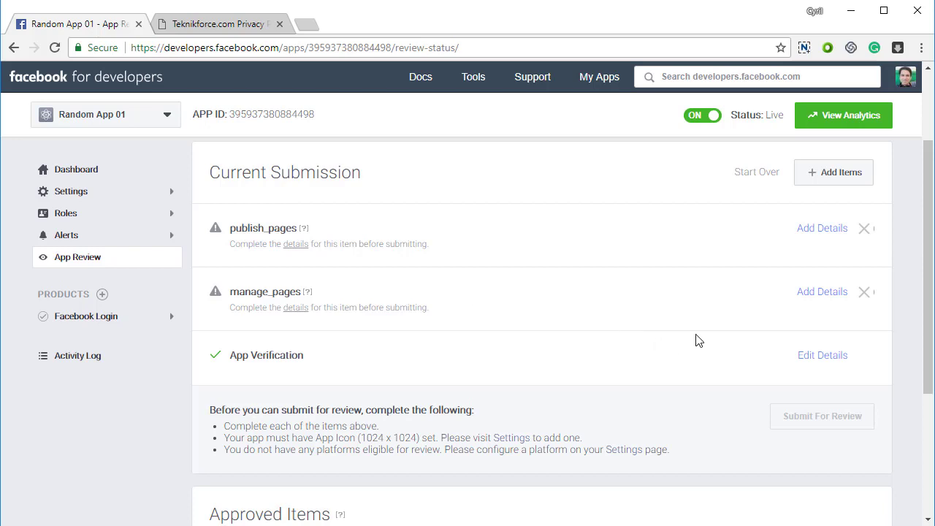
click(823, 229)
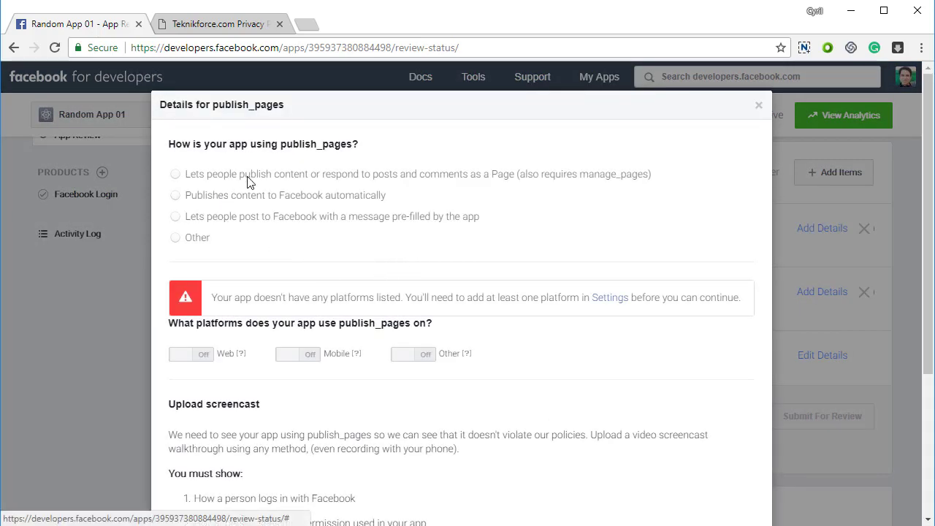
Choose letting people publish content or respond to posts and comments as a Page as the app's use of publish_pages
click(259, 193)
scroll(259, 193, down, 1)
click(241, 103)
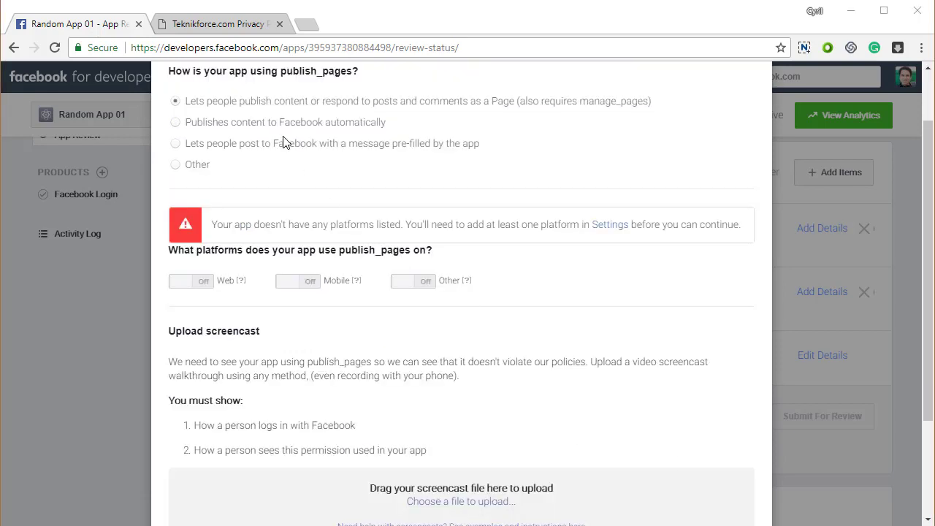
drag(206, 103, 459, 110)
click(459, 110)
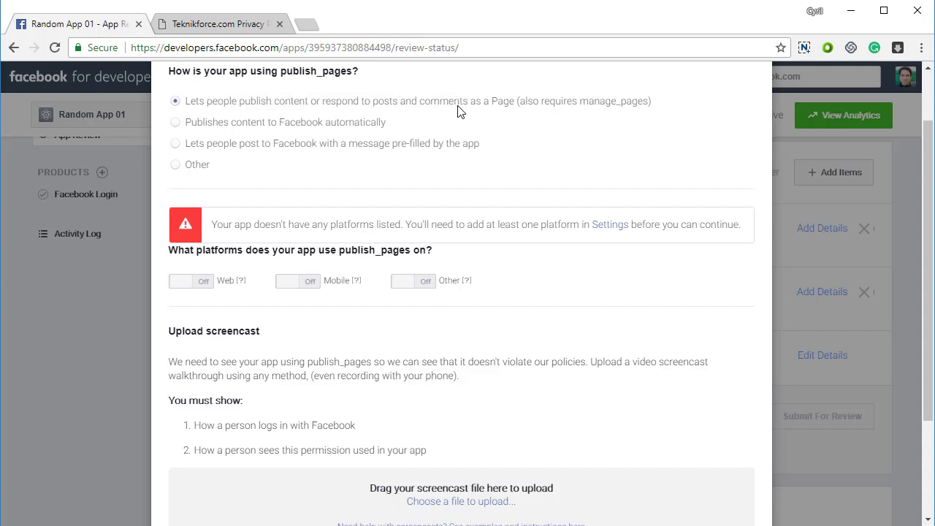
Examine the platform options and the screencast upload requirements in the publish_pages details form
scroll(217, 225, down, 1)
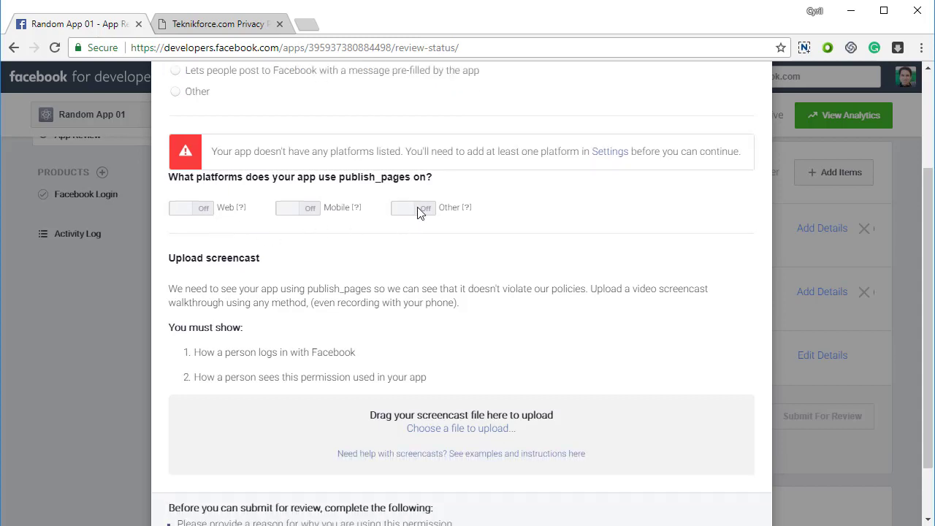
scroll(394, 278, down, 1)
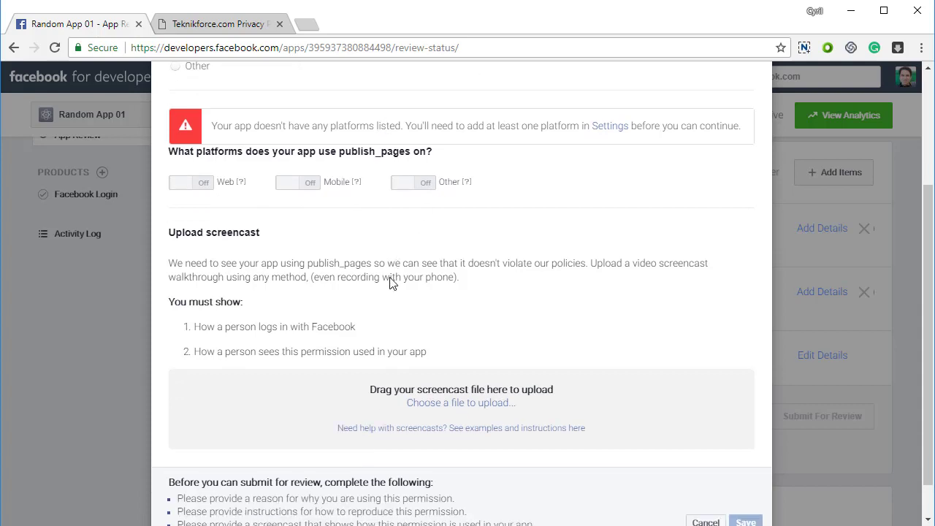
scroll(434, 216, up, 2)
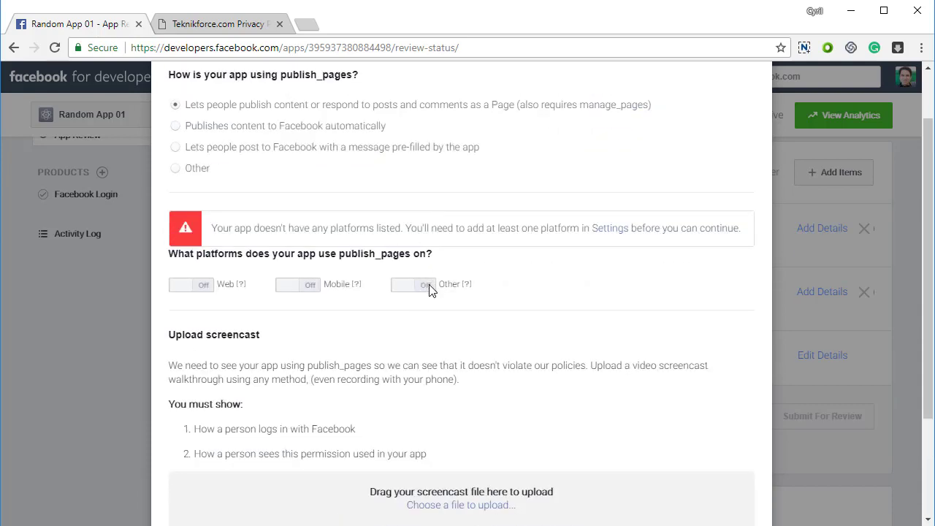
scroll(227, 302, down, 2)
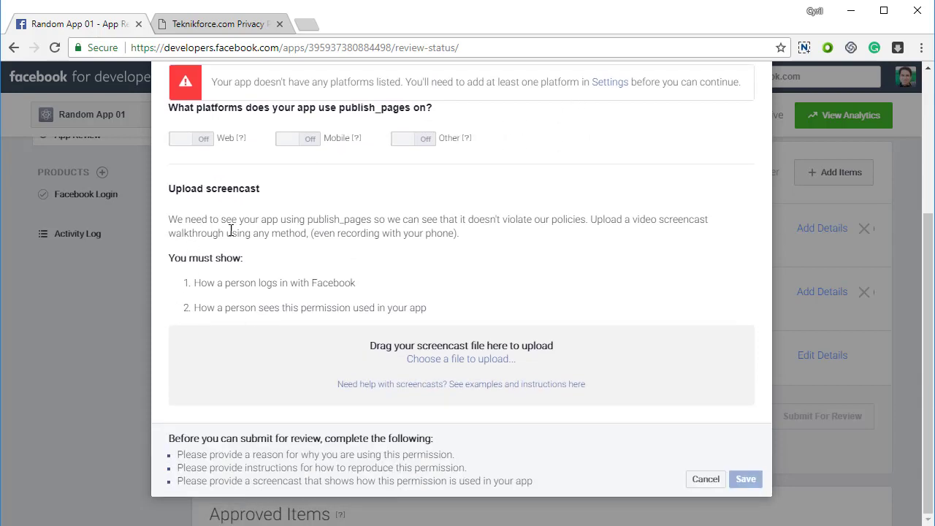
drag(307, 250, 419, 271)
click(469, 290)
Open the file chooser for the screencast upload, dismiss it, and close the publish_pages details form without saving
click(439, 359)
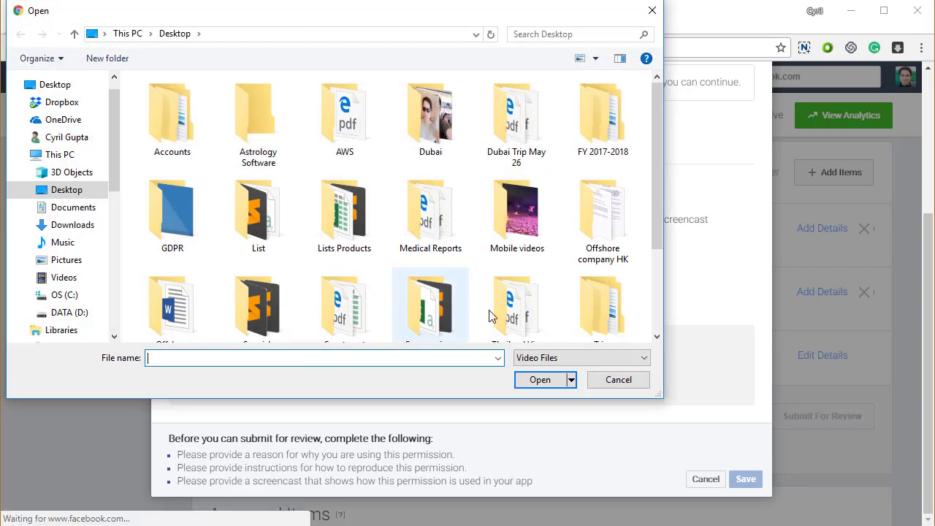
click(618, 319)
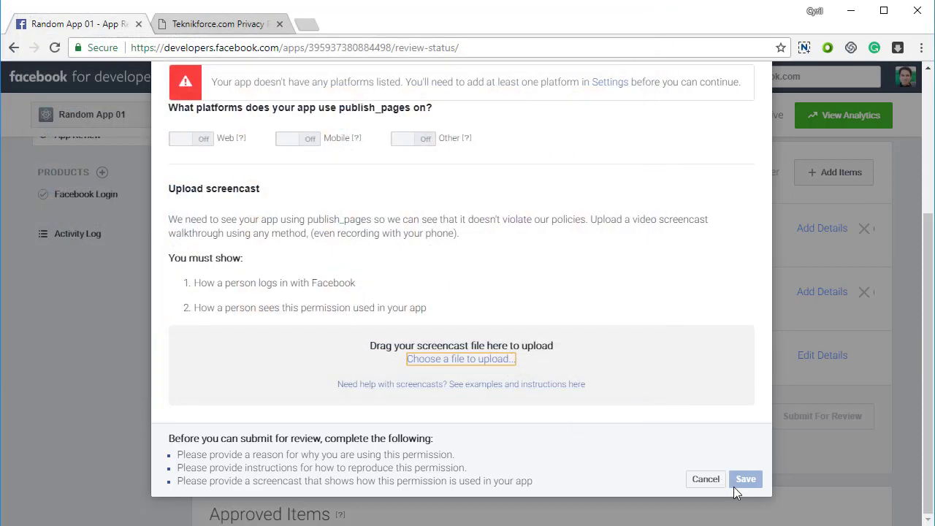
click(720, 479)
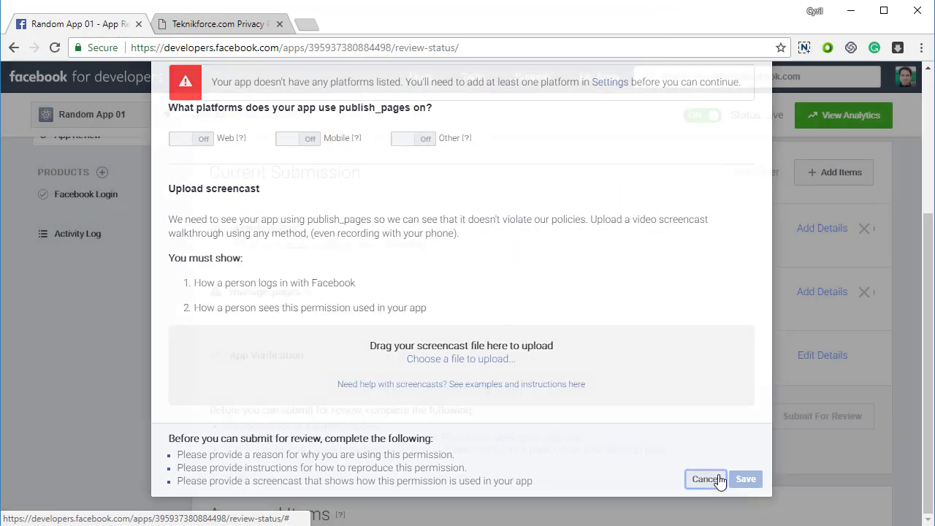